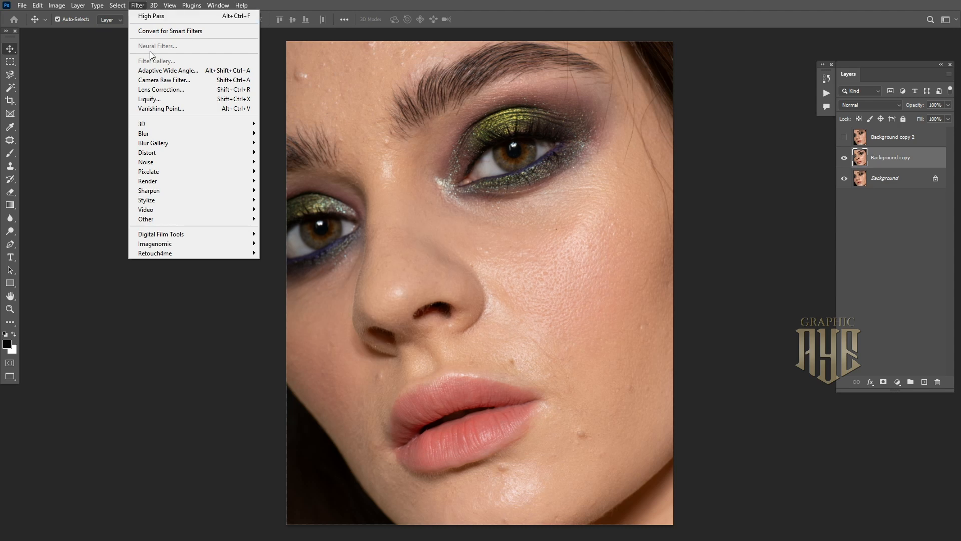
Blur the Background copy layer with a Median filter of roughly 180 px radius
mouse_move(162, 166)
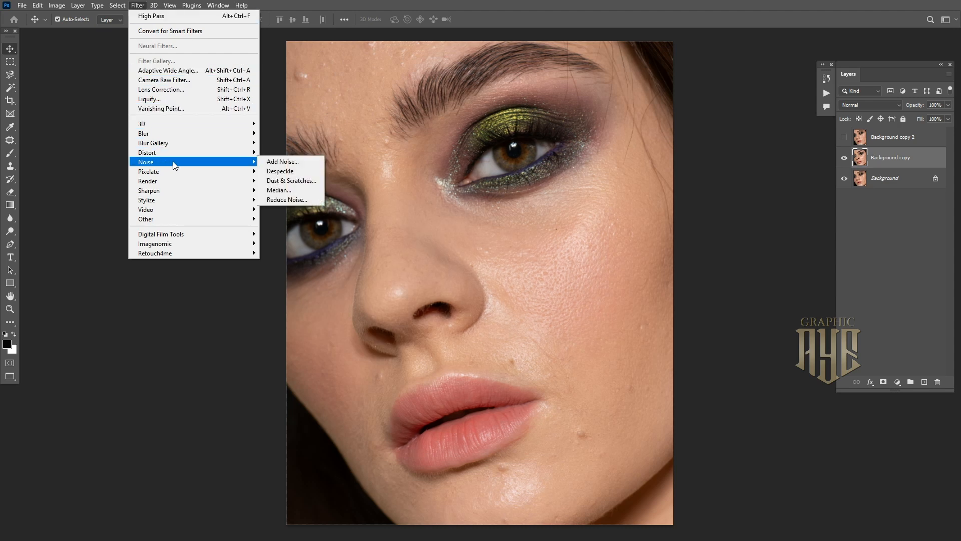
click(292, 191)
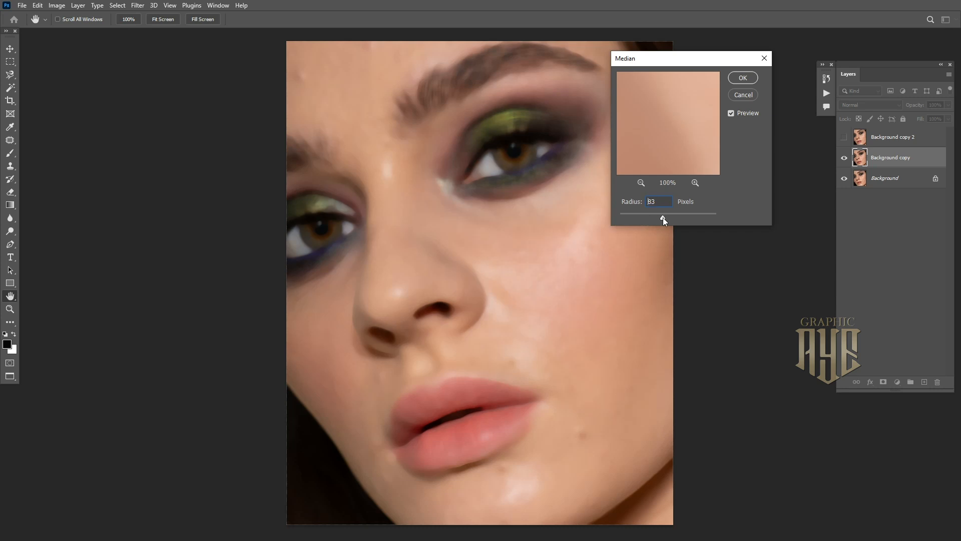
drag(666, 217, 692, 218)
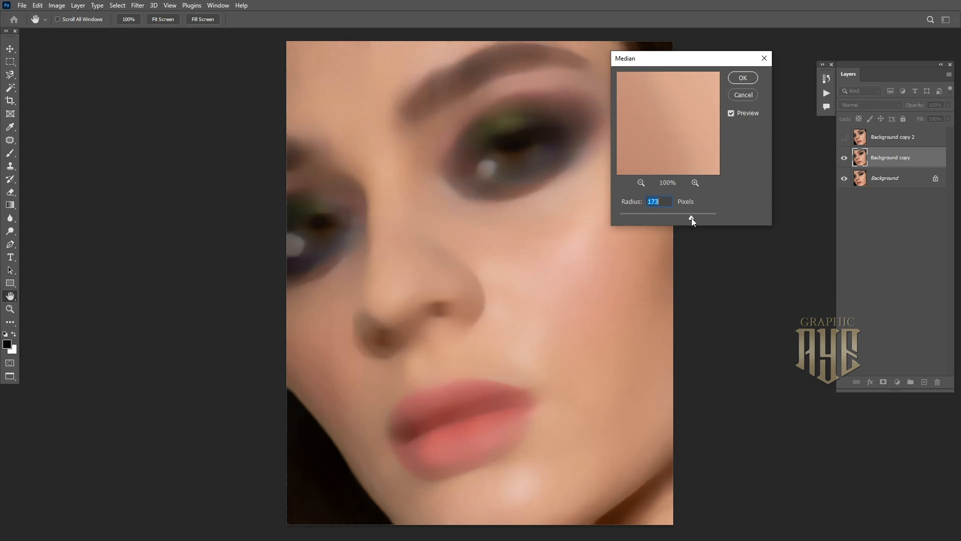
drag(692, 218, 694, 217)
click(742, 78)
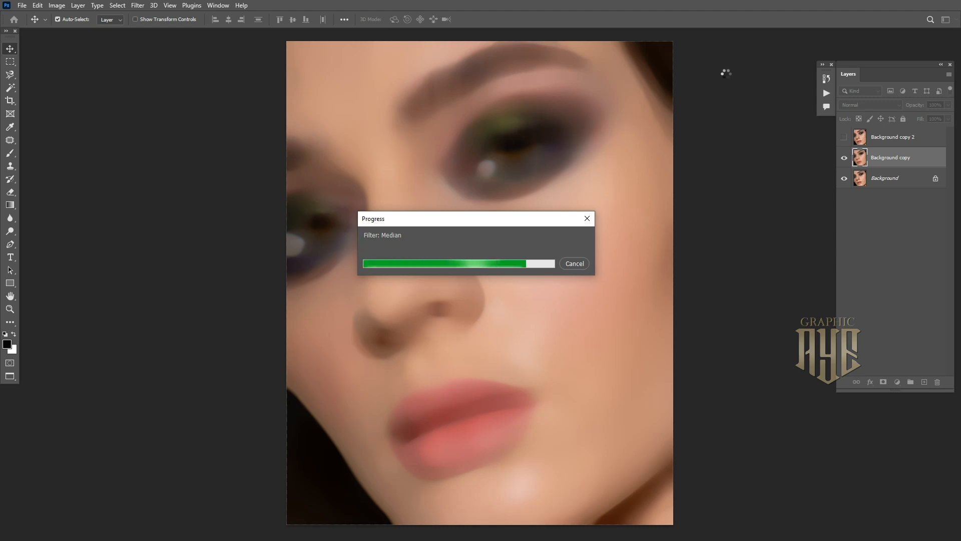
Create Layer 1 in Overlay mode, filled with neutral 50% gray
key(ctrl+shift+n)
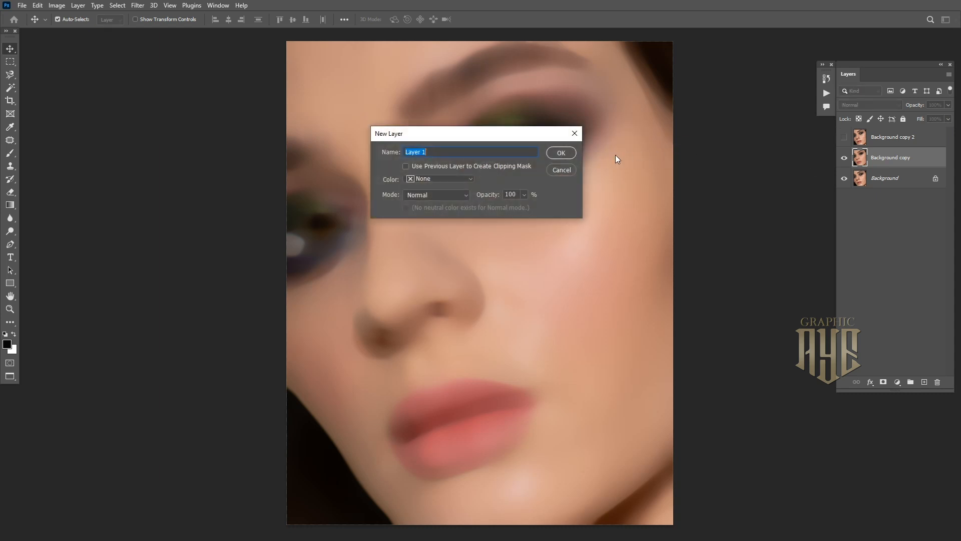
click(466, 195)
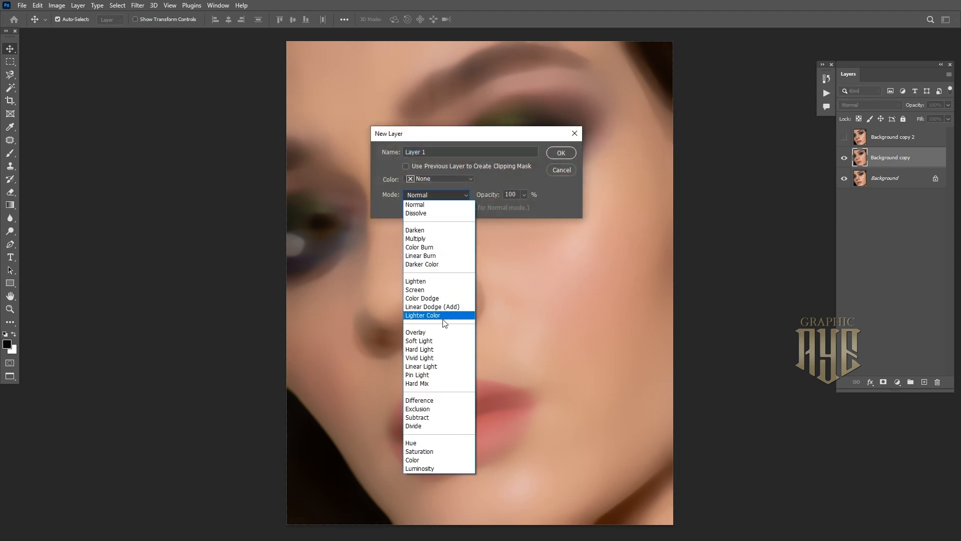
click(441, 332)
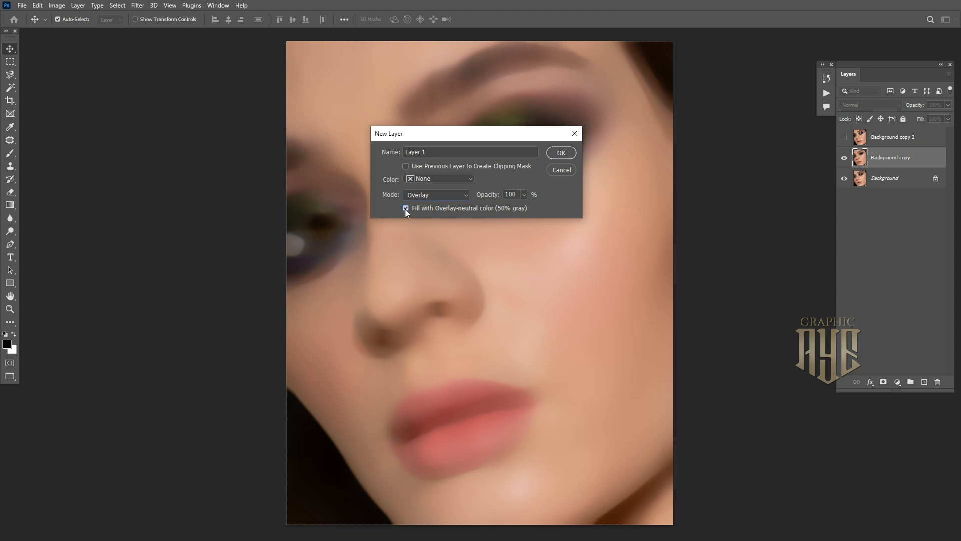
click(561, 153)
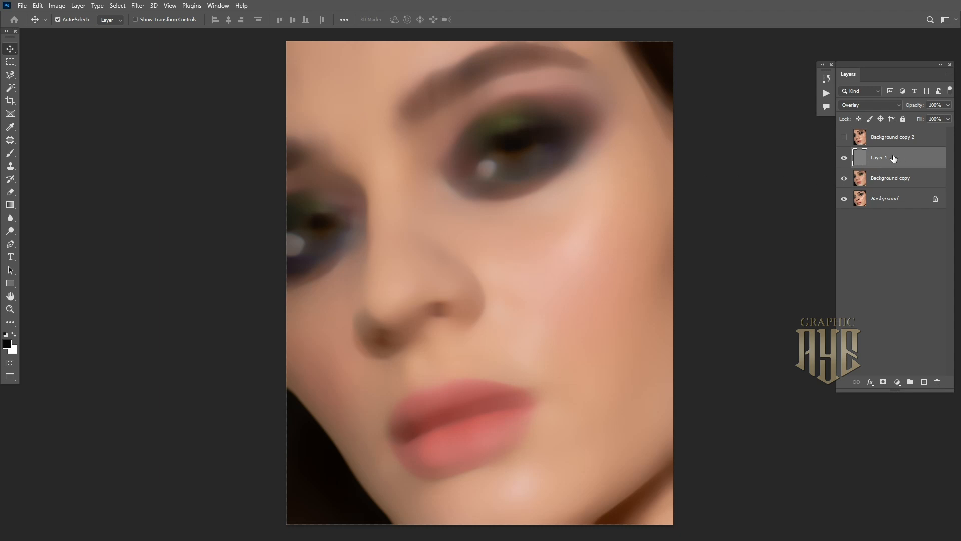
click(138, 6)
mouse_move(207, 165)
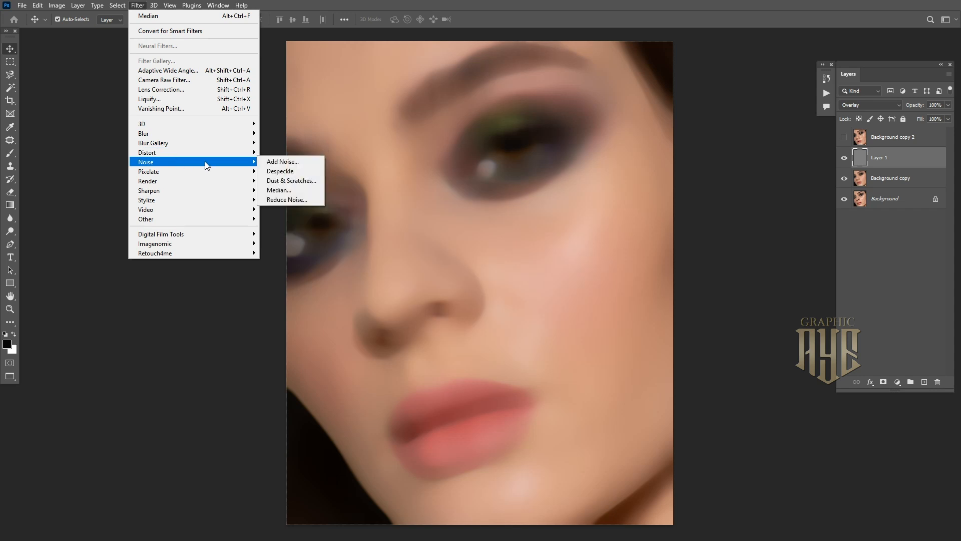
Add noise to Layer 1's gray fill with a raised Amount
click(283, 162)
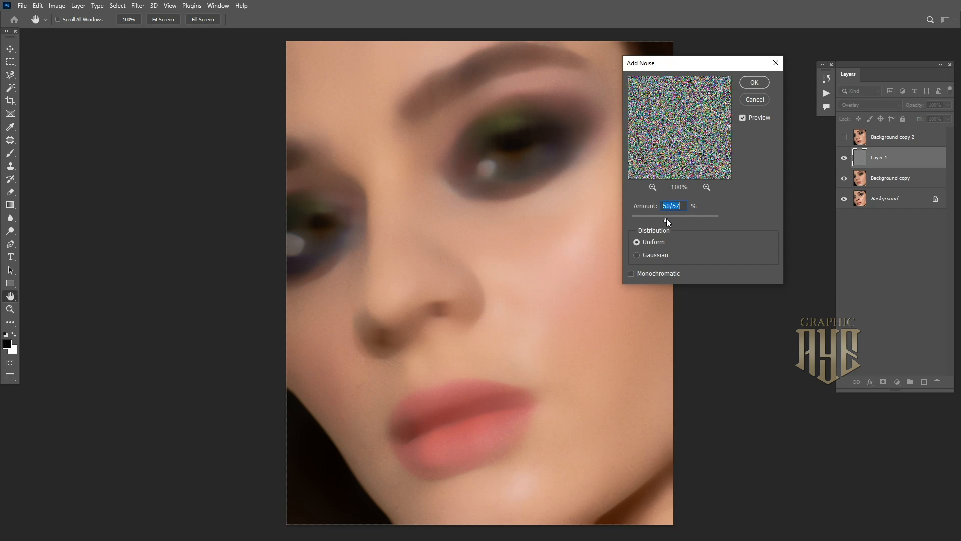
drag(667, 219, 670, 219)
click(746, 85)
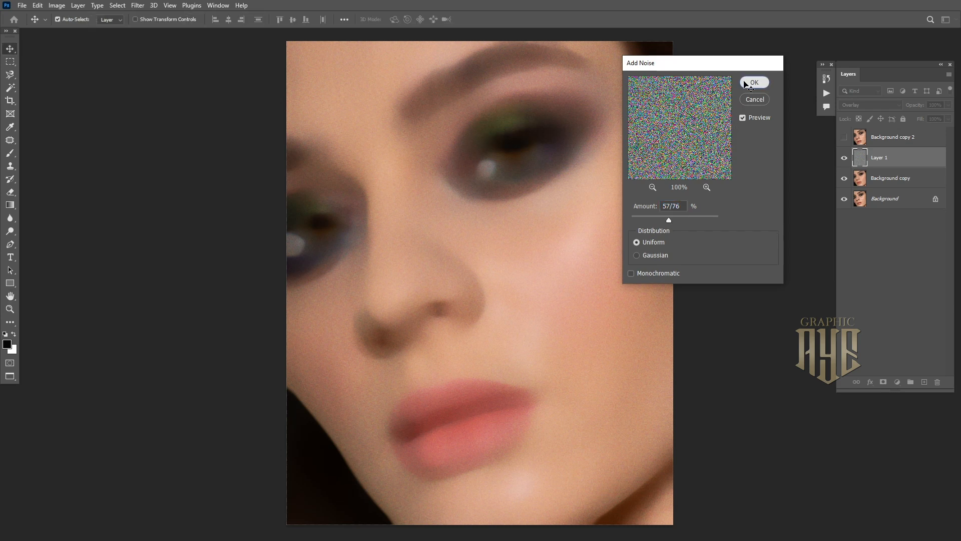
Soften the noise on Layer 1 with an 8 px Gaussian Blur
click(138, 5)
mouse_move(169, 135)
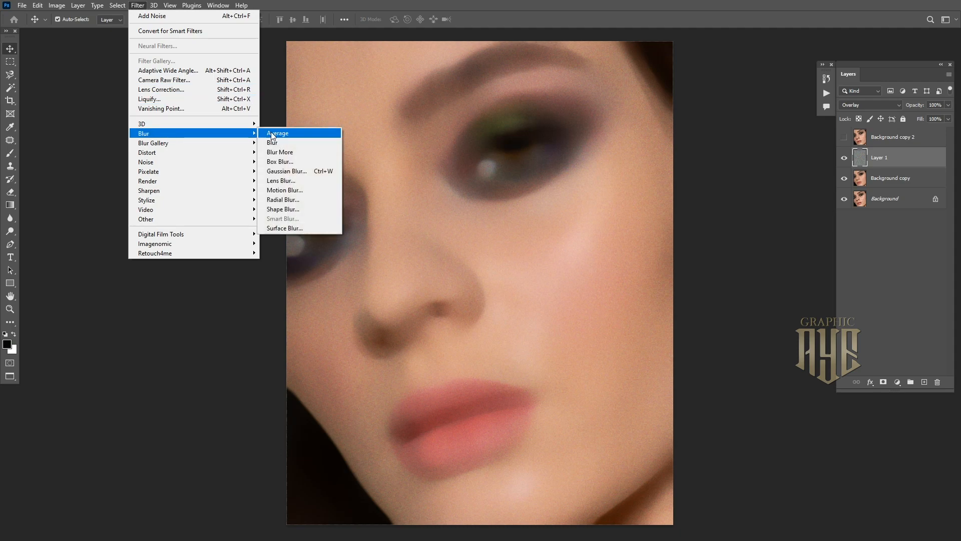
click(293, 172)
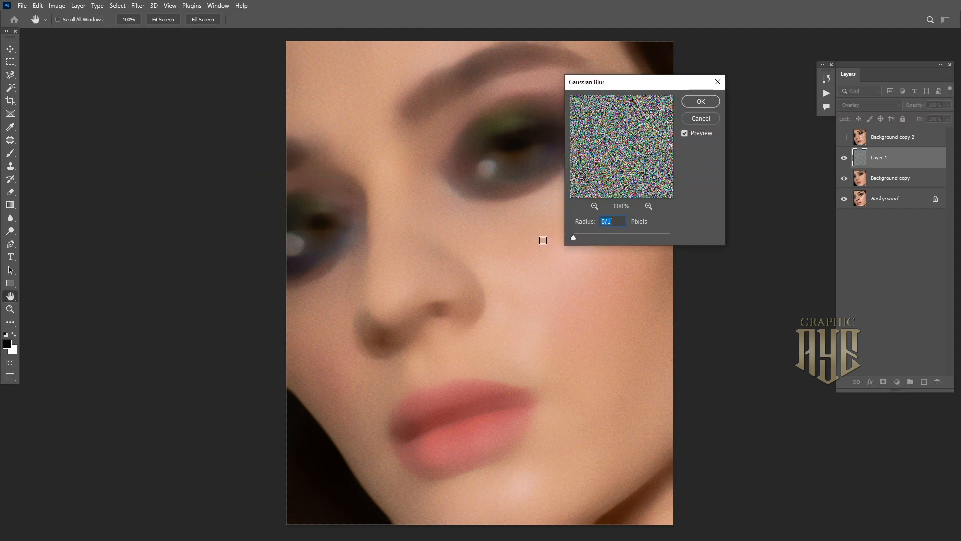
drag(572, 239, 590, 240)
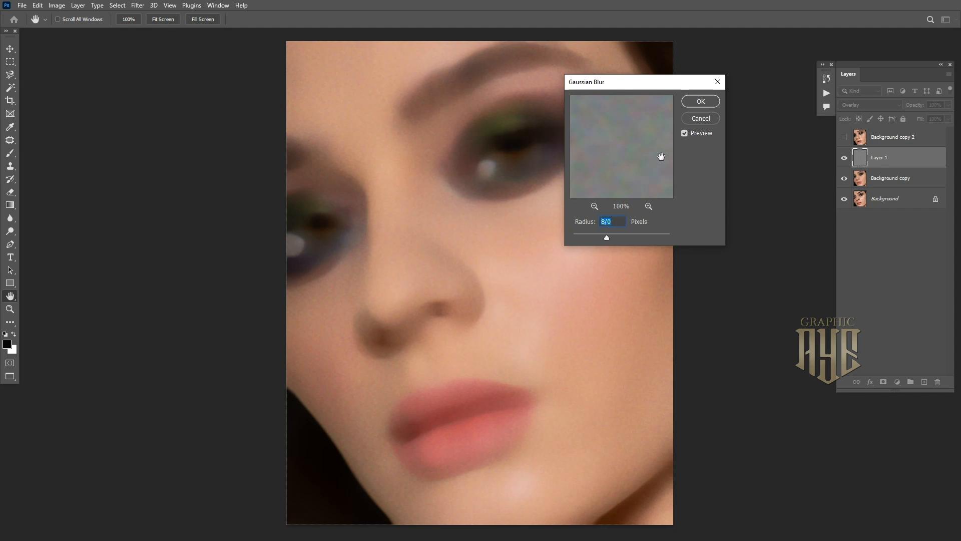
click(701, 102)
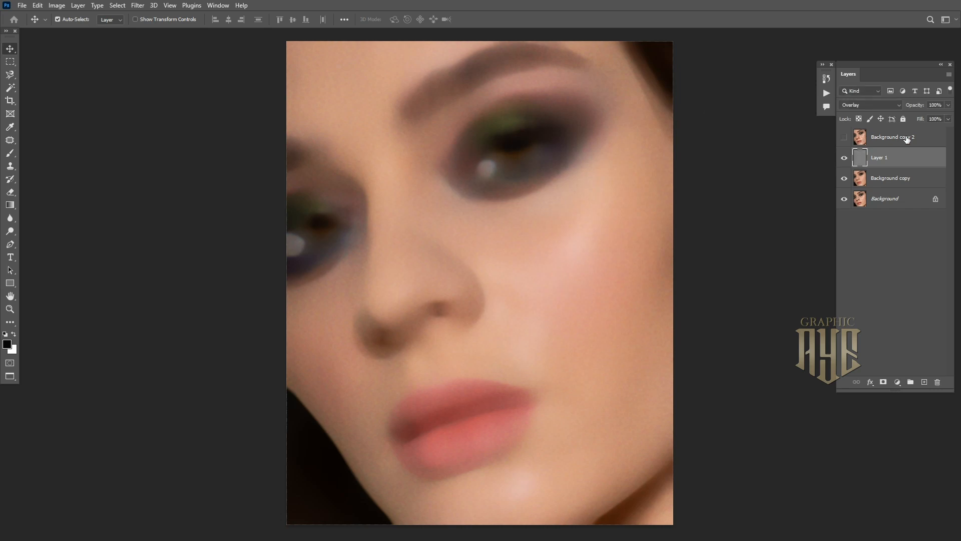
Show Background copy 2 and apply a High Pass filter of about 7 px
click(924, 139)
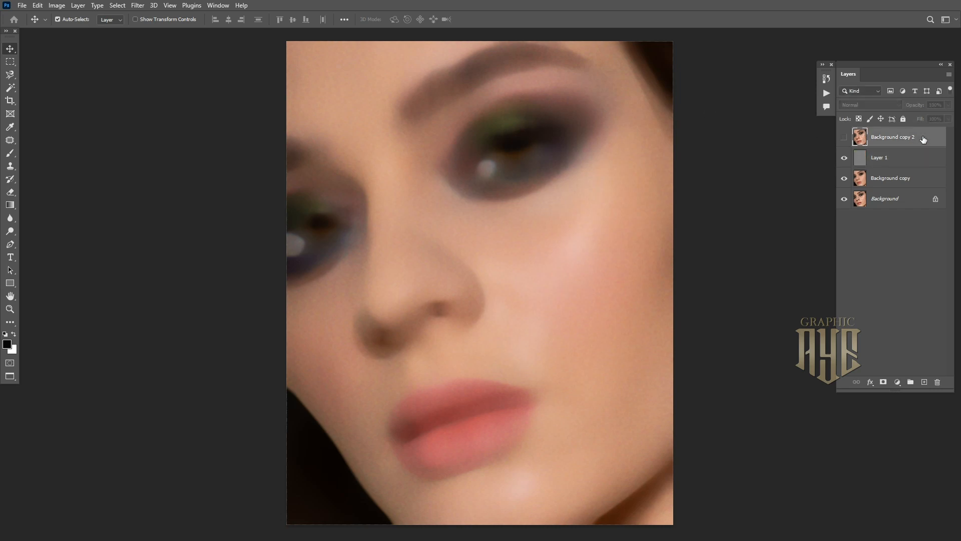
click(843, 137)
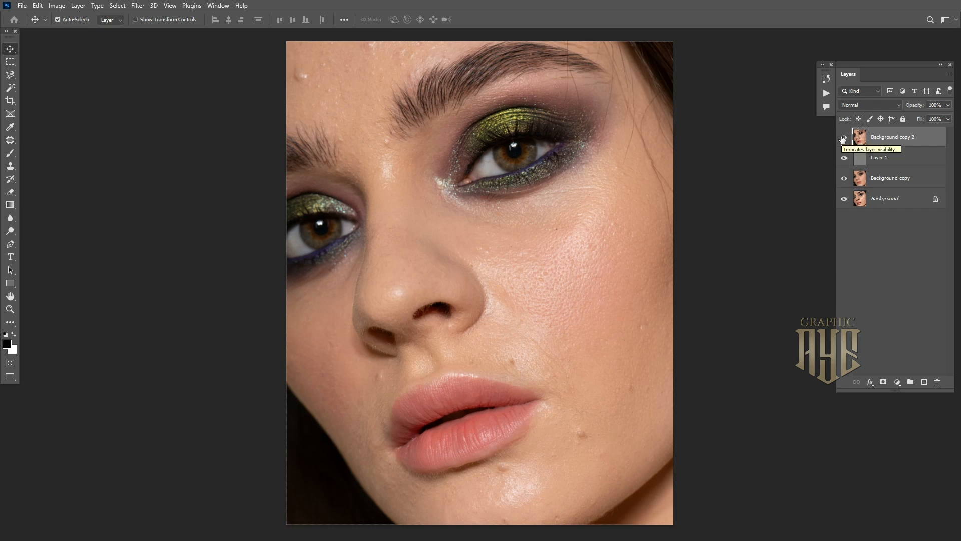
click(137, 5)
mouse_move(213, 221)
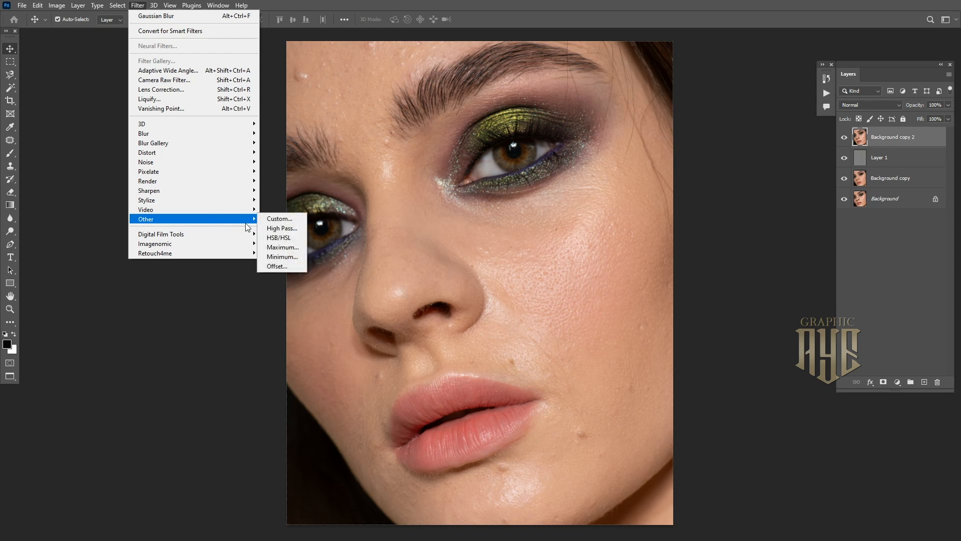
click(287, 228)
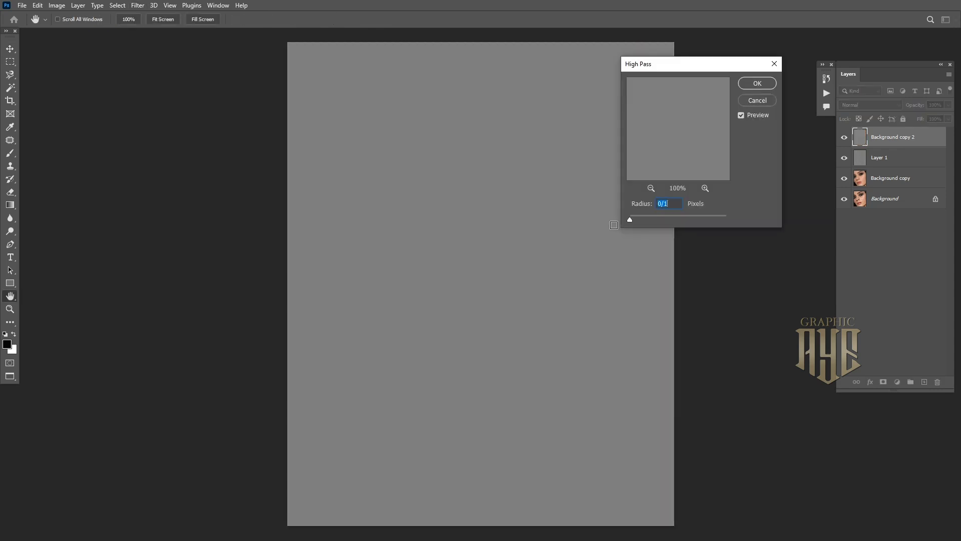
drag(630, 220, 664, 218)
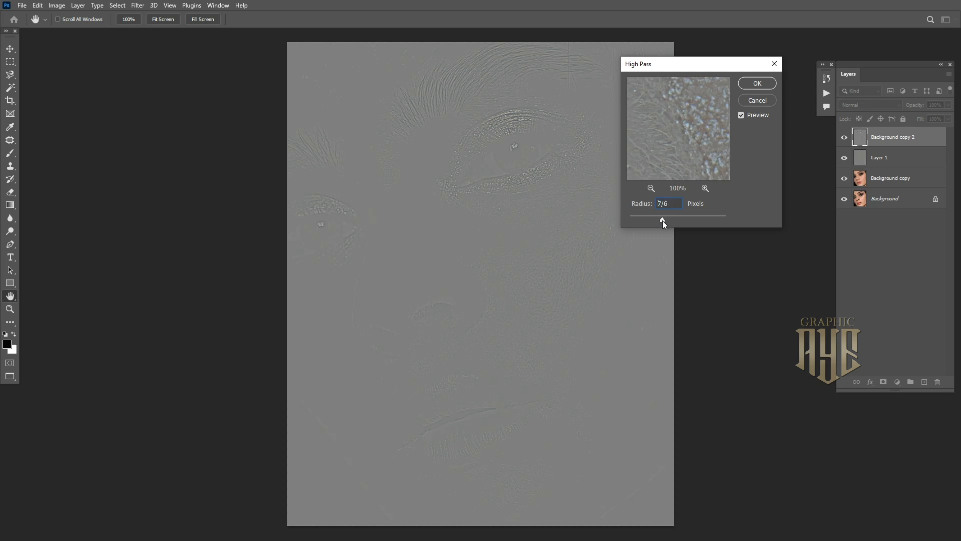
click(756, 84)
Blend Background copy 2 in Linear Light and toggle the retouch layers to compare
click(867, 103)
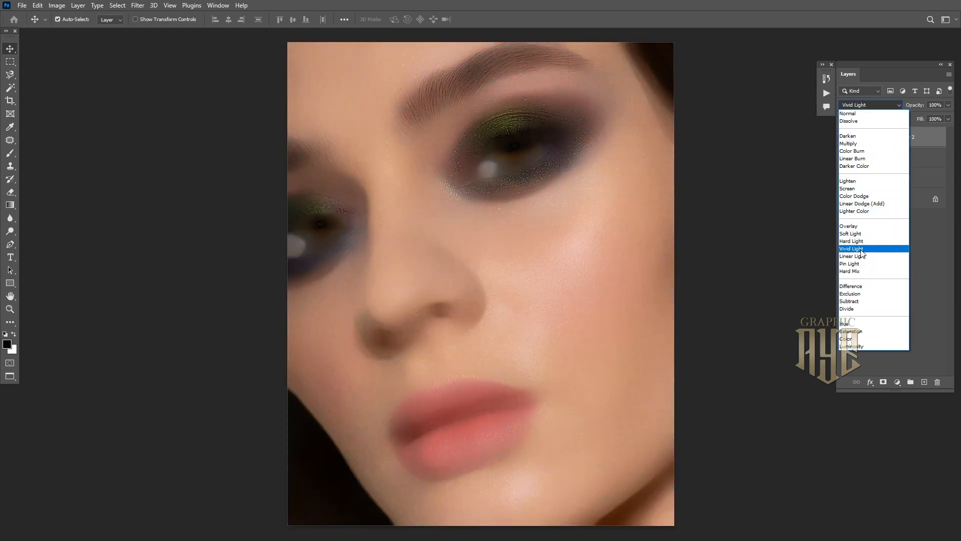
click(864, 256)
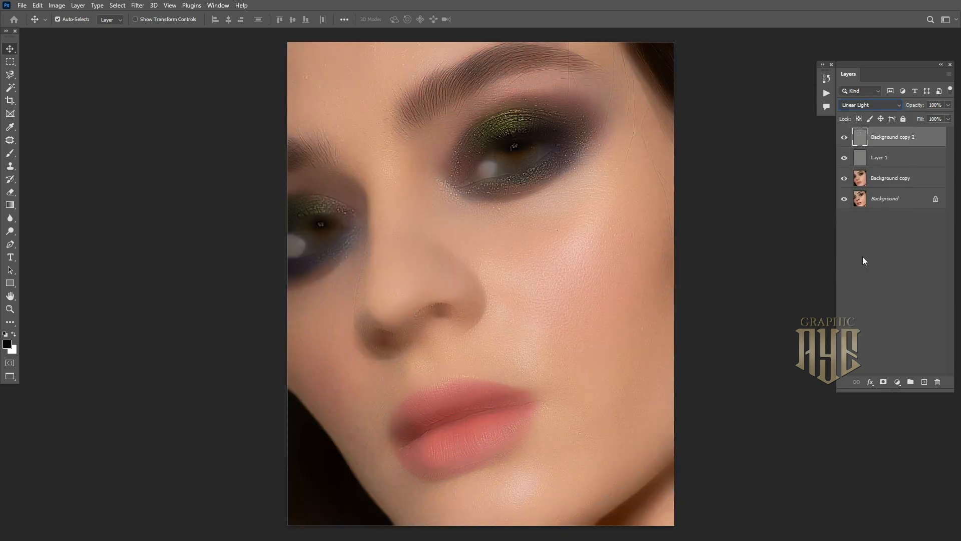
click(844, 138)
click(844, 158)
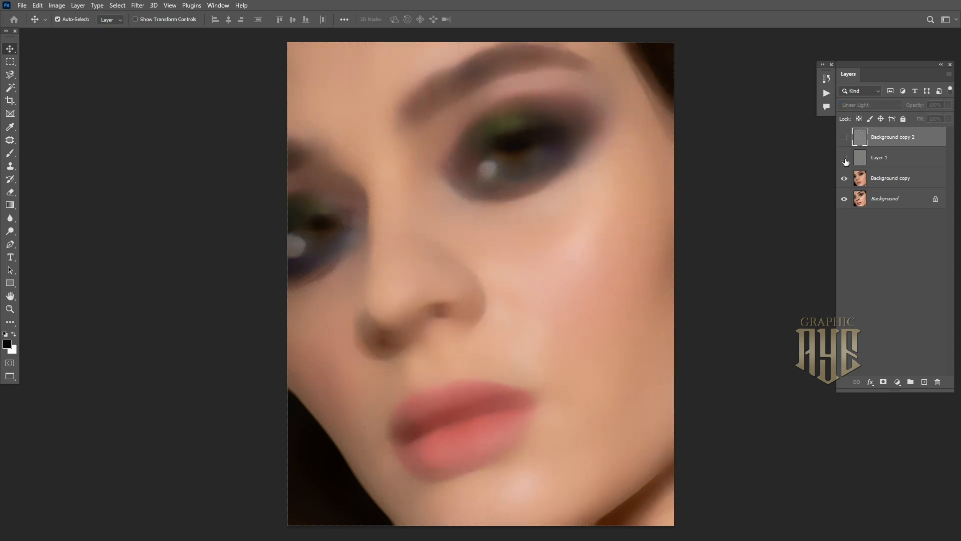
click(844, 179)
click(846, 181)
click(844, 159)
click(843, 138)
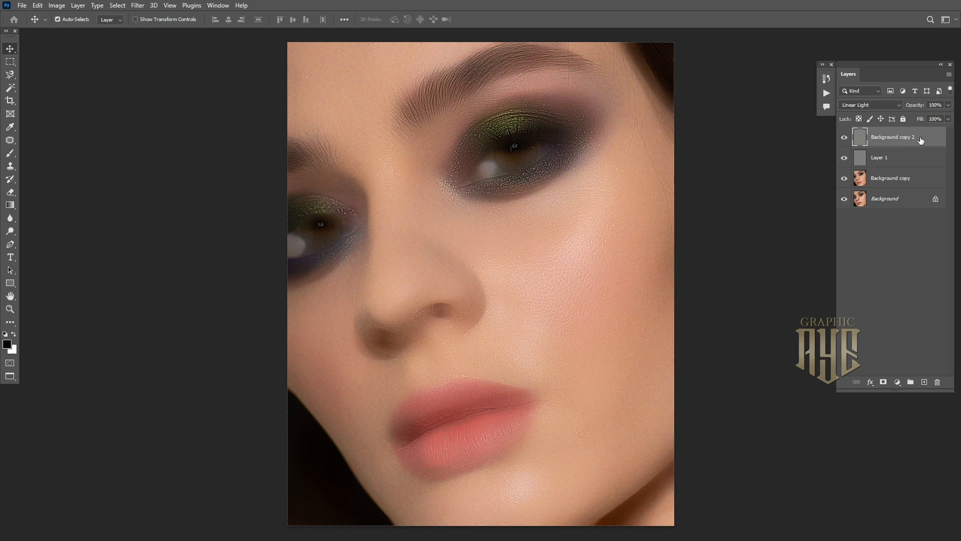
shift+click(922, 185)
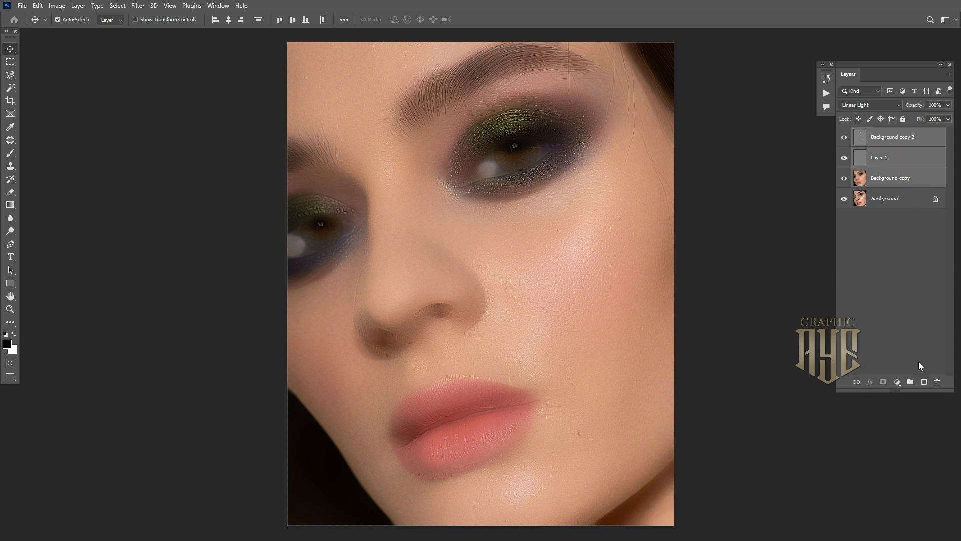
Group the three retouch layers into Group 1 with an inverted, fully hiding mask
click(914, 383)
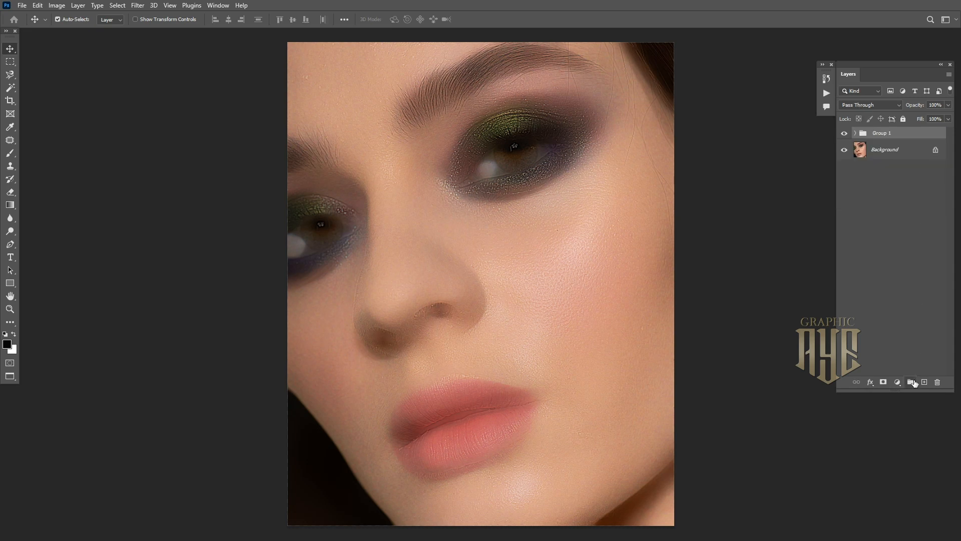
click(884, 383)
key(ctrl+i)
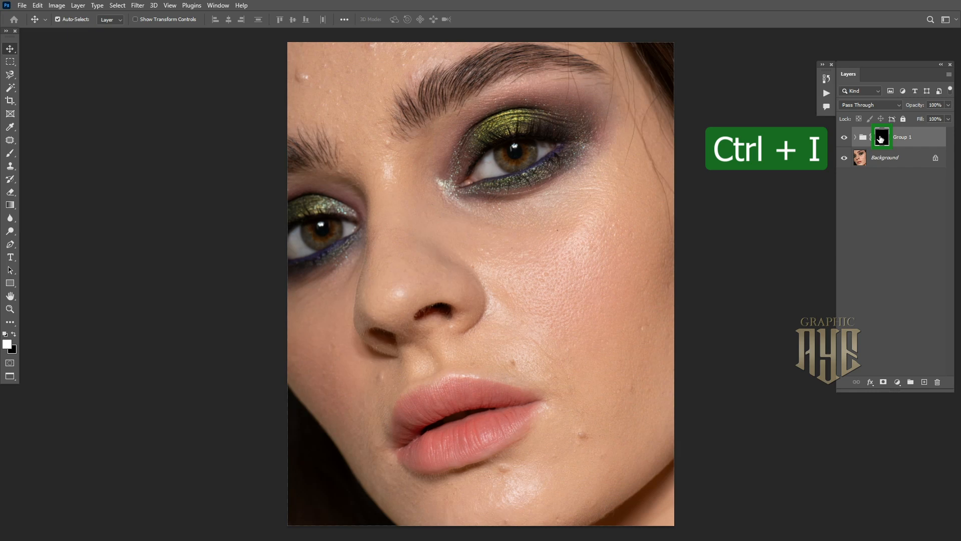
click(10, 152)
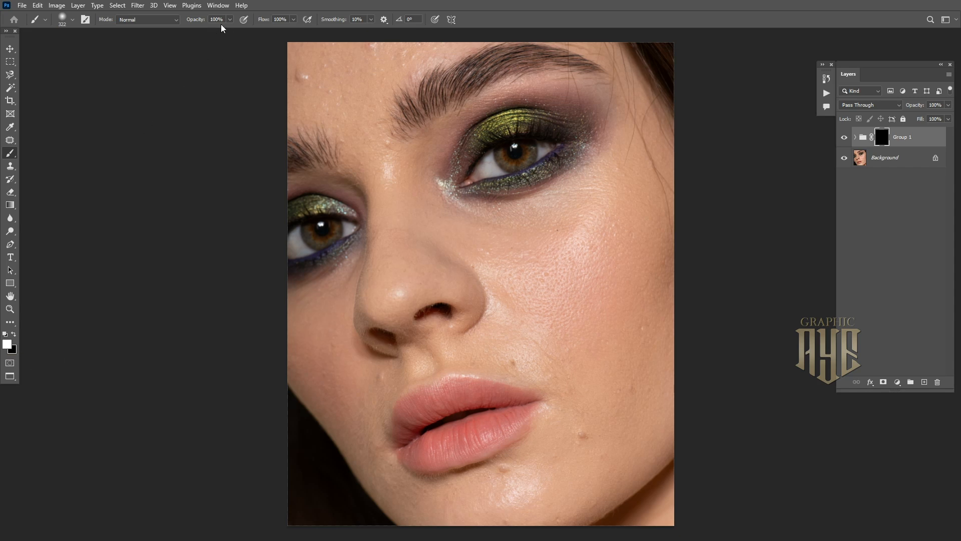
click(71, 24)
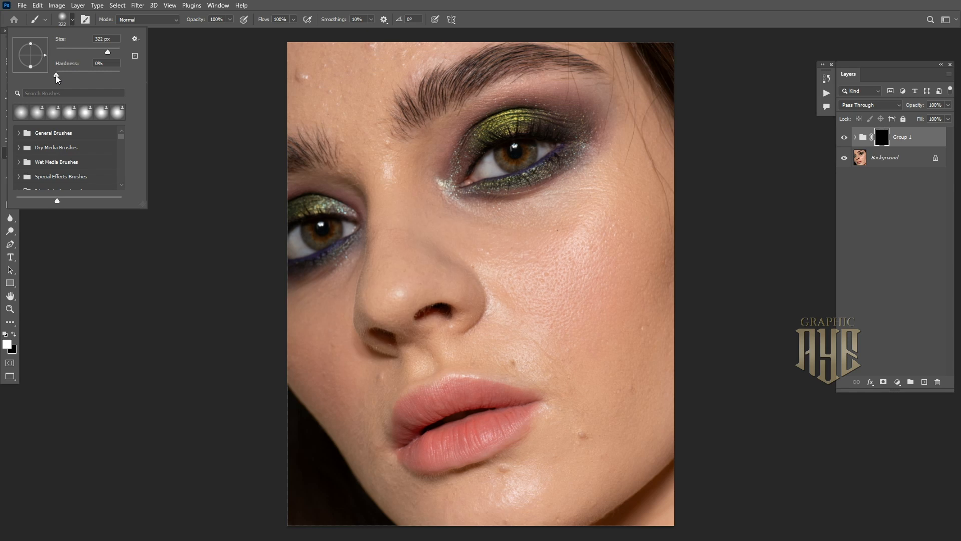
click(230, 98)
Paint white on the mask over cheeks, chin, forehead, brows, nose and lips, resizing the brush
key(bracketright)
key(bracketright)
key(bracketright)
key(bracketright)
key(bracketright)
key(bracketright)
key(bracketright)
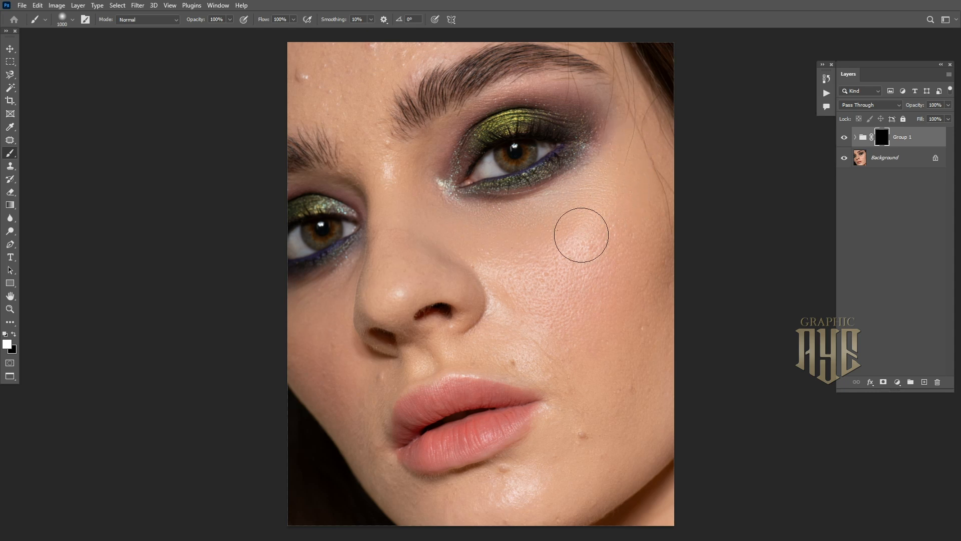
key(bracketleft)
mouse_move(630, 372)
mouse_down()
mouse_move(612, 399)
mouse_move(640, 378)
mouse_move(585, 444)
mouse_move(520, 492)
mouse_move(498, 489)
mouse_move(589, 469)
mouse_up()
key(bracketleft)
key(bracketleft)
key(bracketleft)
key(bracketleft)
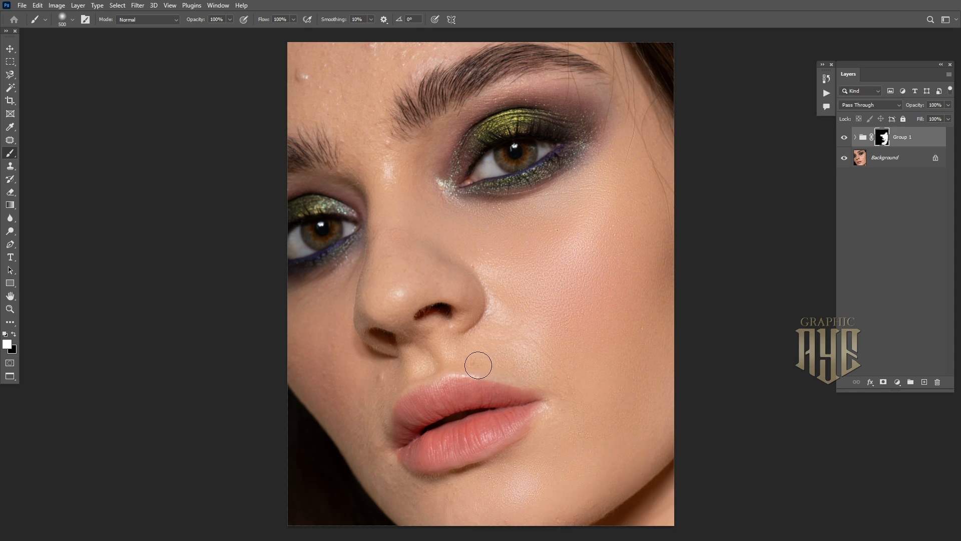
key(bracketright)
key(bracketright)
key(bracketright)
key(bracketright)
key(bracketleft)
key(bracketleft)
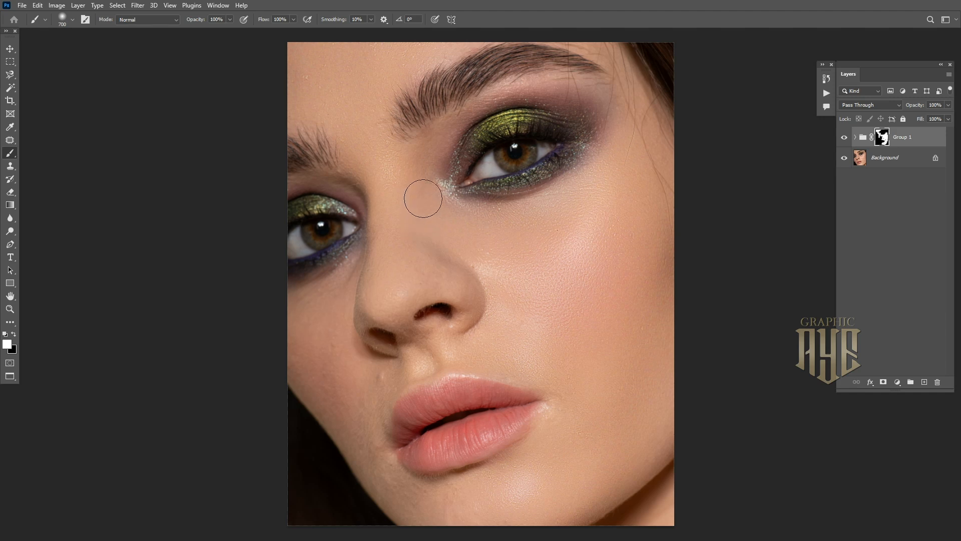
key(bracketleft)
key(bracketright)
key(bracketright)
key(bracketleft)
key(bracketleft)
drag(358, 414, 354, 389)
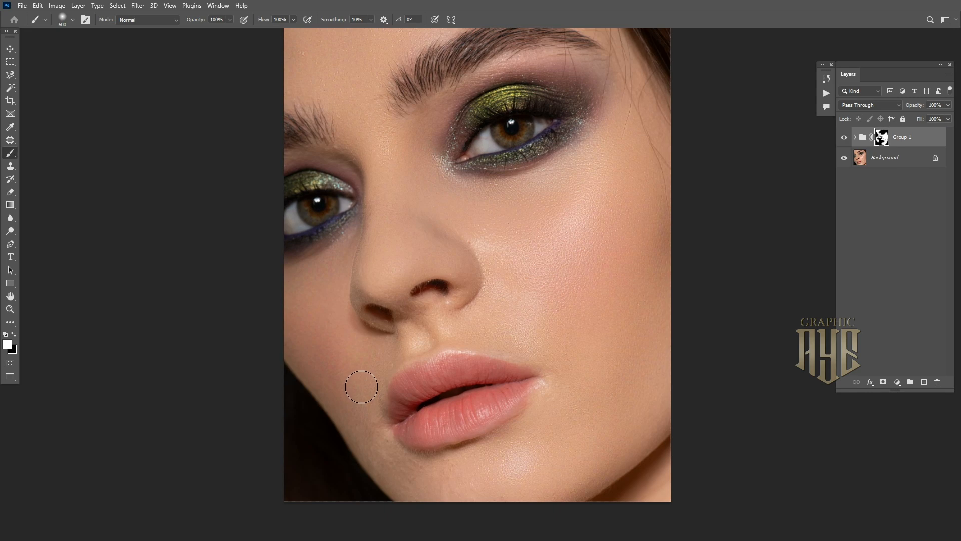
drag(375, 362, 378, 386)
key(bracketleft)
key(bracketleft)
key(bracketleft)
key(bracketleft)
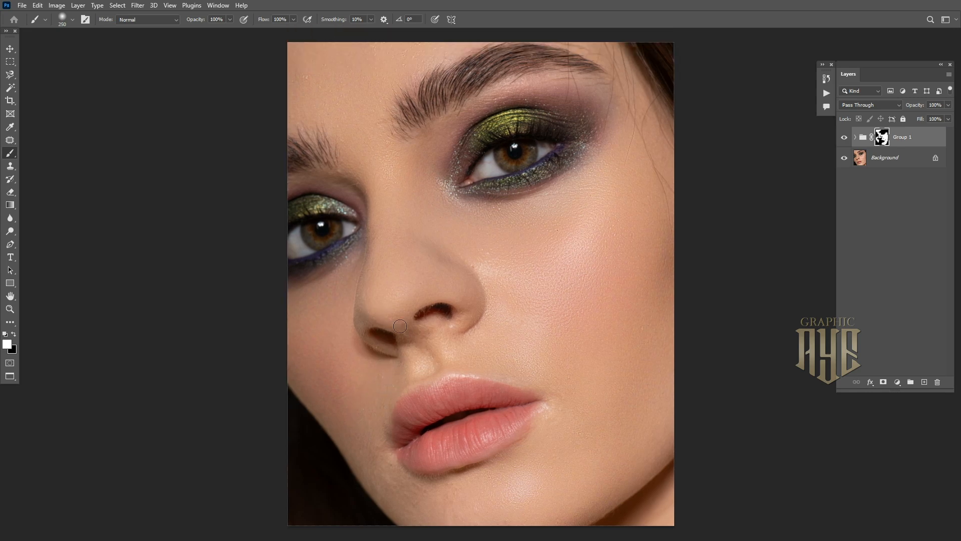
key(bracketright)
Stamp all visible edits into Layer 2, duplicate it, and hide the copy
click(844, 138)
click(844, 138)
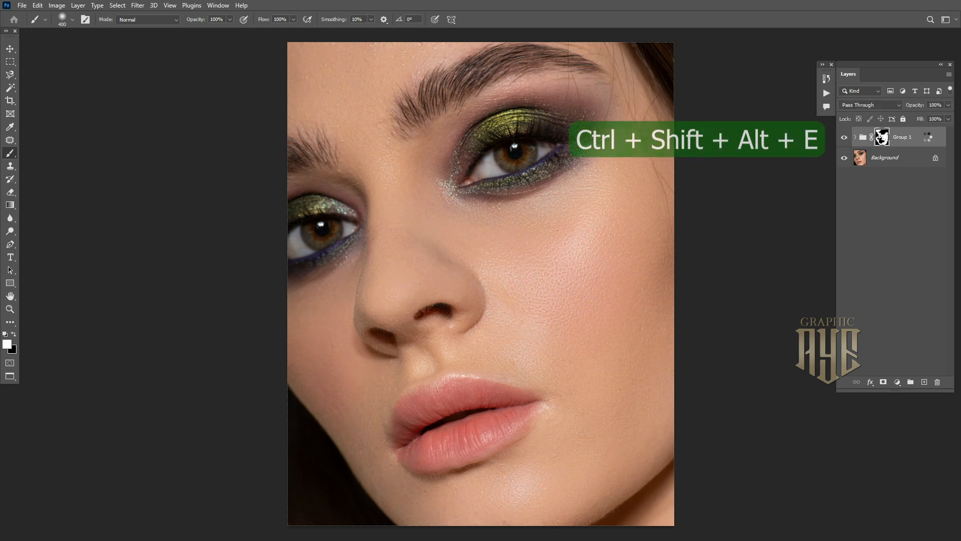
key(ctrl+shift+alt+e)
key(x)
drag(917, 142, 925, 384)
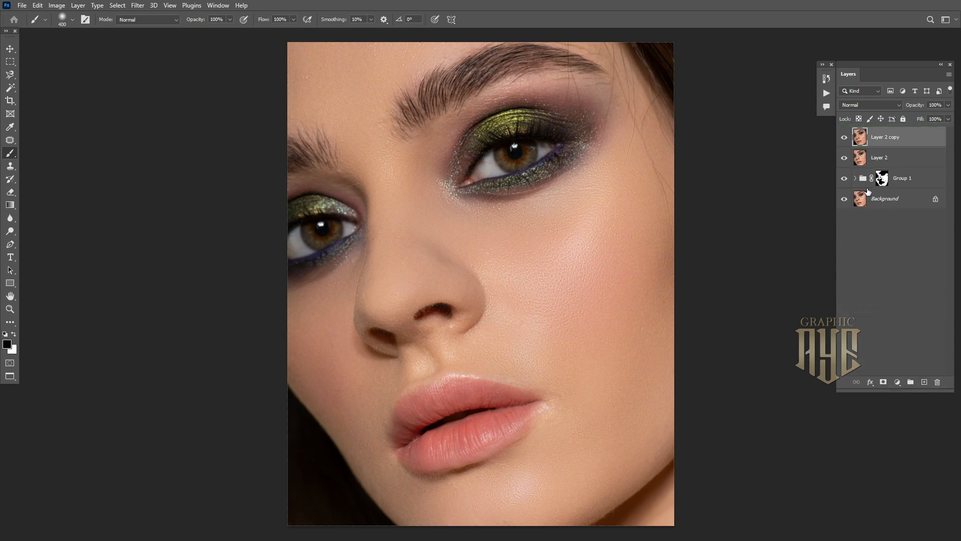
click(844, 138)
Set Layer 2 to Multiply and split its Underlying Layer Blend If slider to spare the shadows
click(893, 160)
click(875, 104)
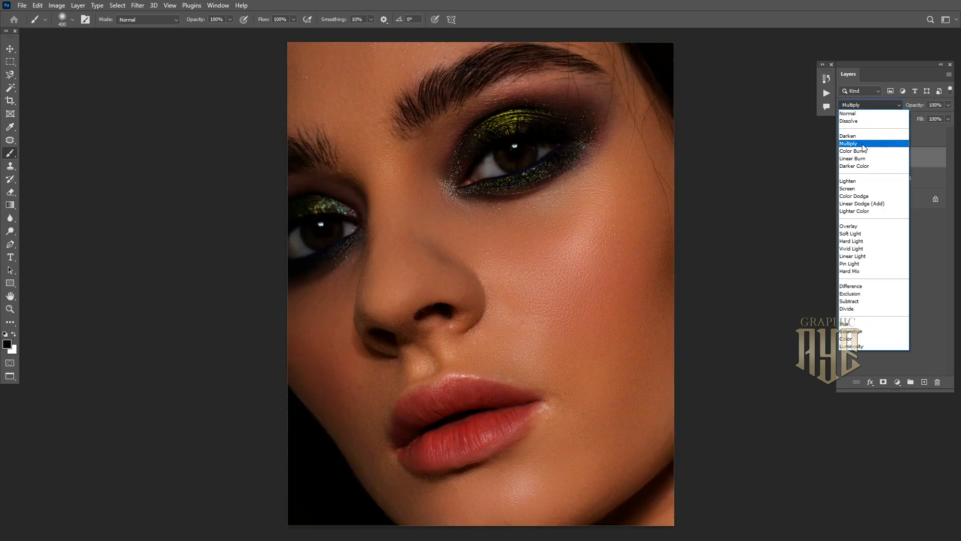
click(863, 144)
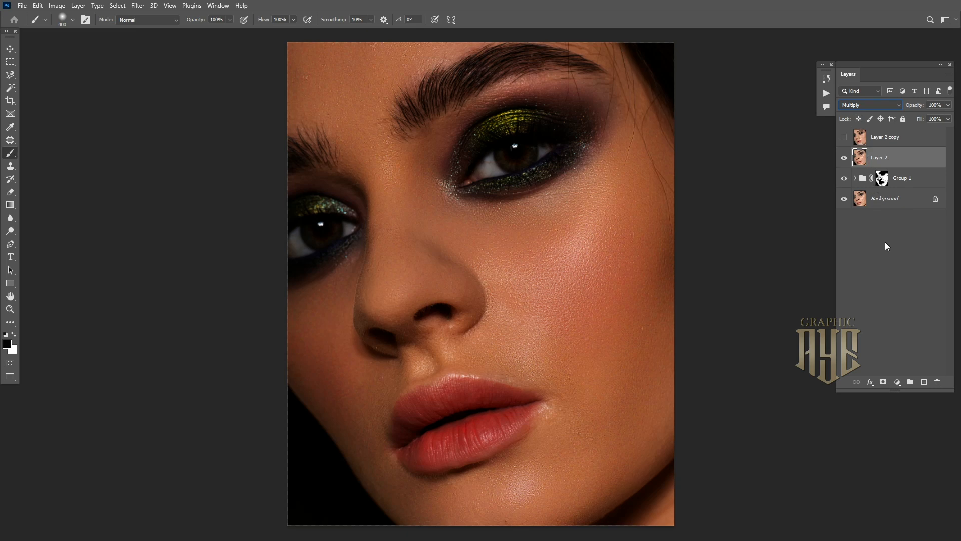
click(872, 382)
click(880, 392)
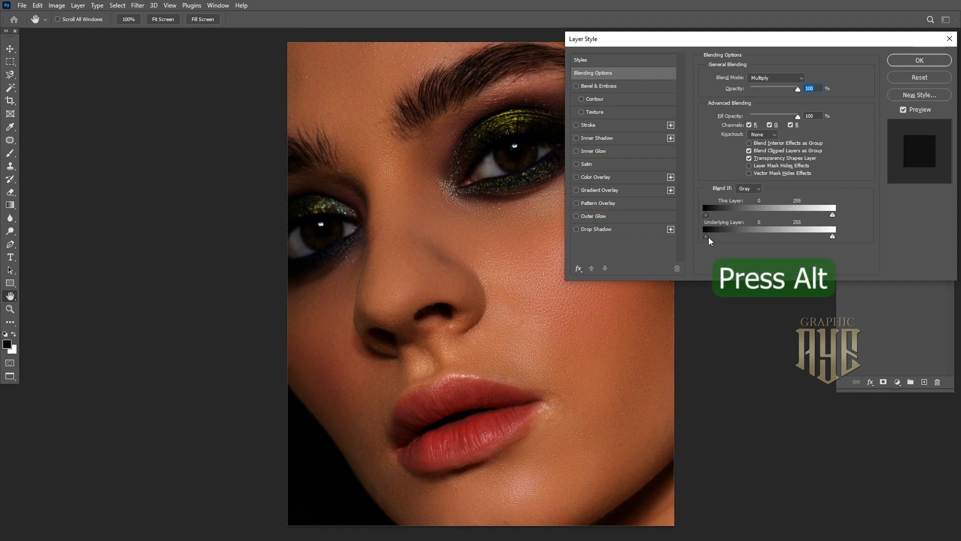
mouse_move(708, 236)
mouse_down()
mouse_move(808, 241)
mouse_move(719, 251)
mouse_up()
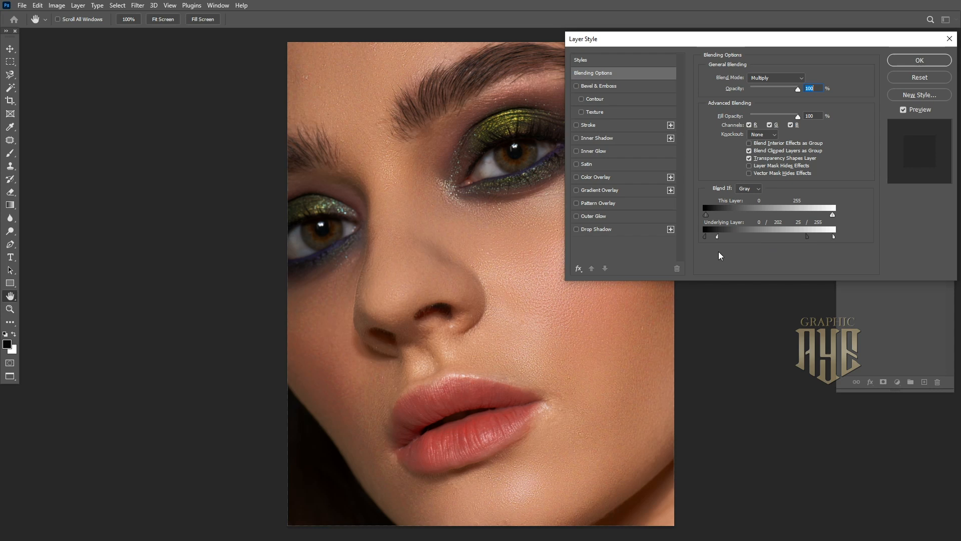
click(903, 60)
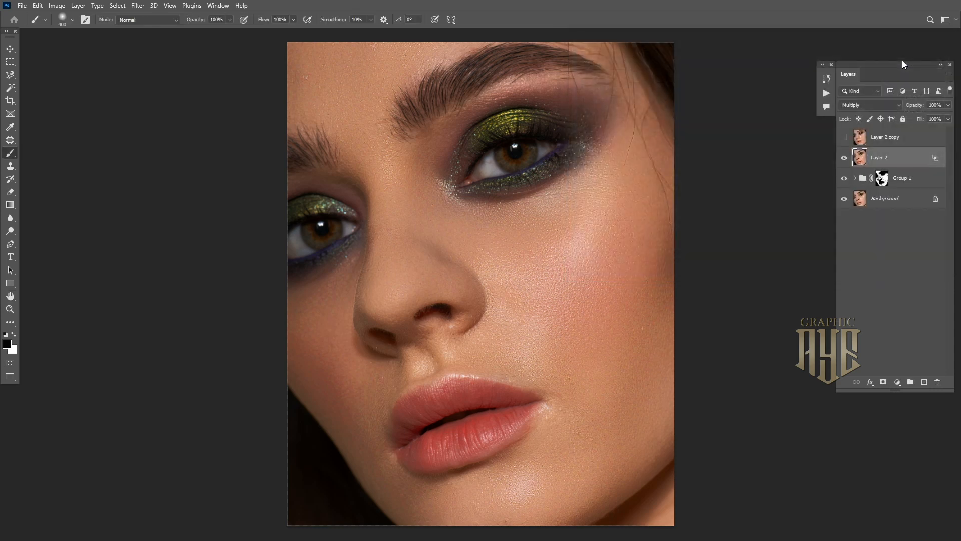
Show Layer 2 copy and set its blend mode to Screen
click(904, 141)
click(845, 138)
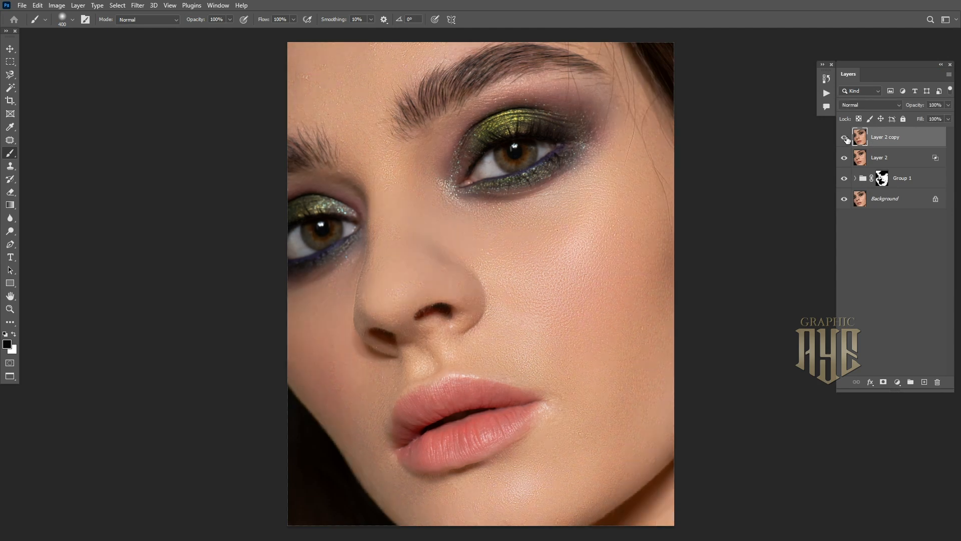
click(868, 106)
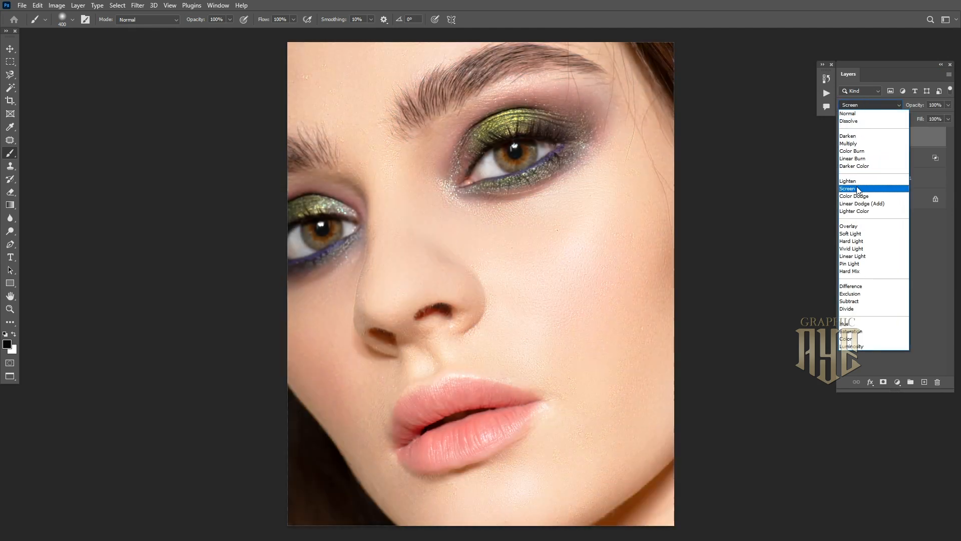
click(858, 189)
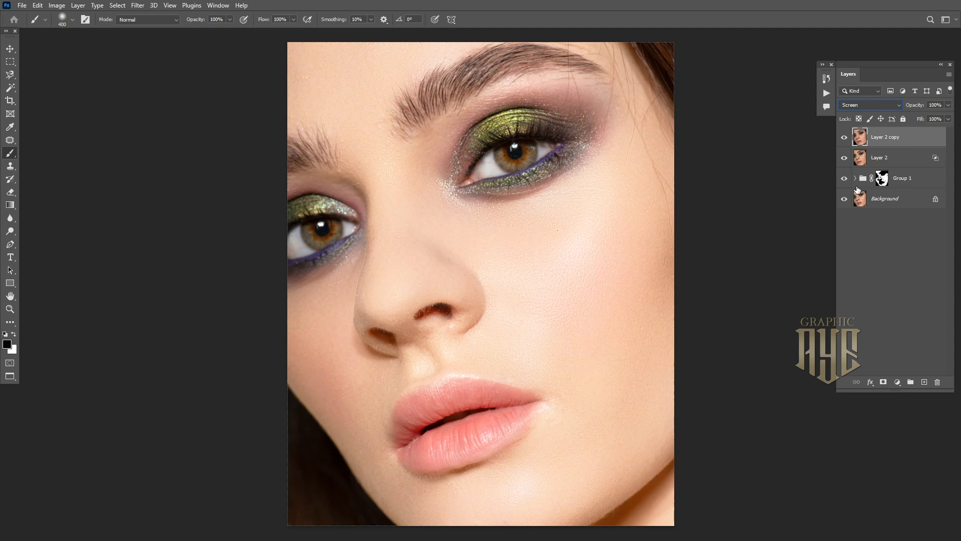
Limit the glow with Blend If: This Layer 0/246, 100/255; Underlying 0/240, 234/255
click(871, 382)
click(880, 394)
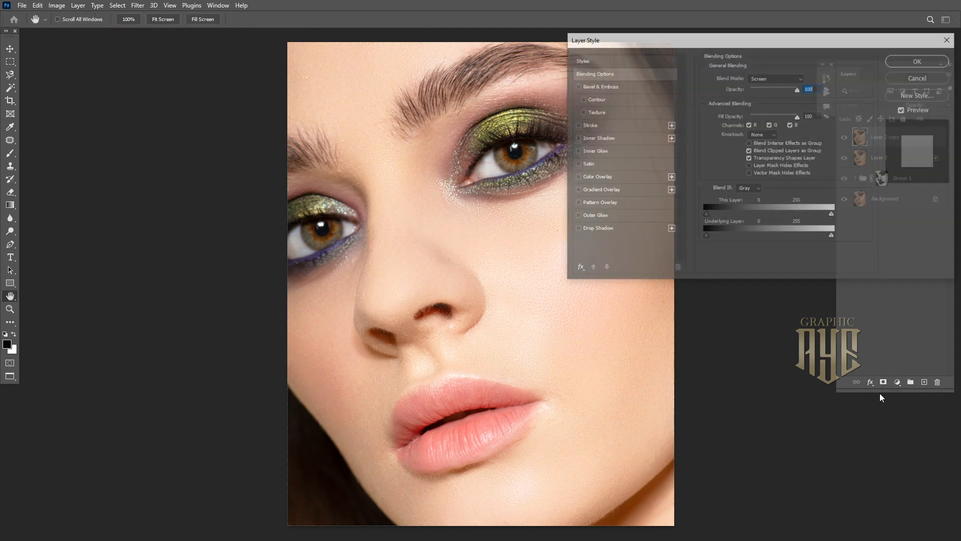
drag(708, 236, 800, 238)
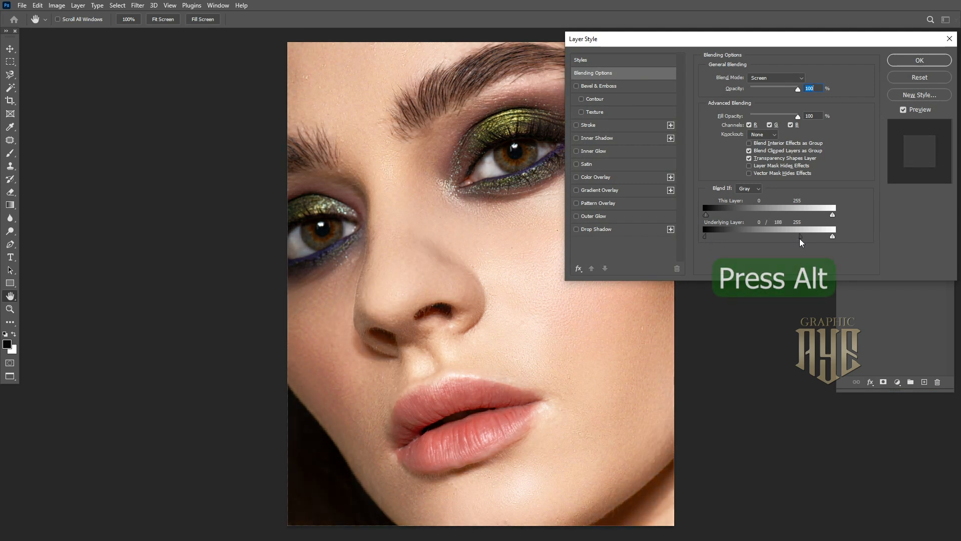
drag(562, 311, 414, 306)
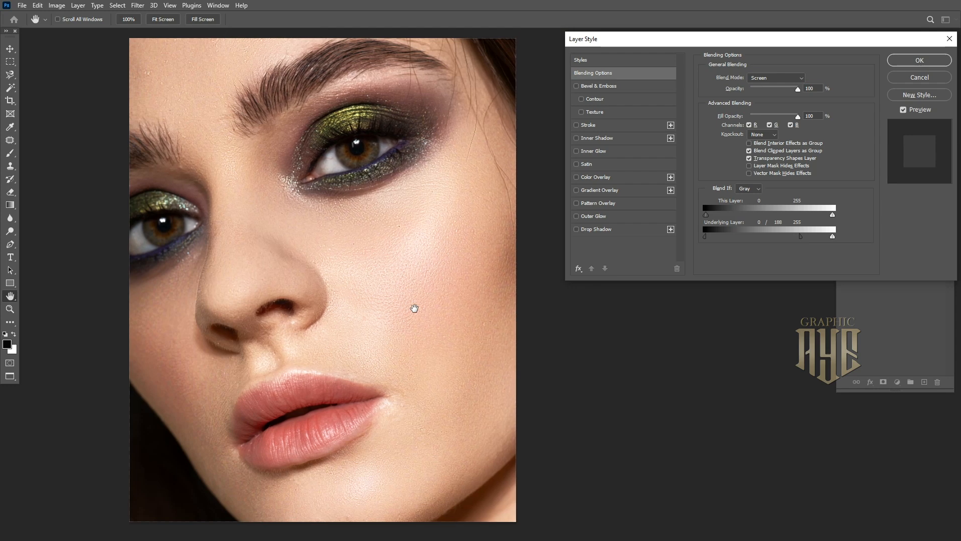
drag(801, 237, 844, 236)
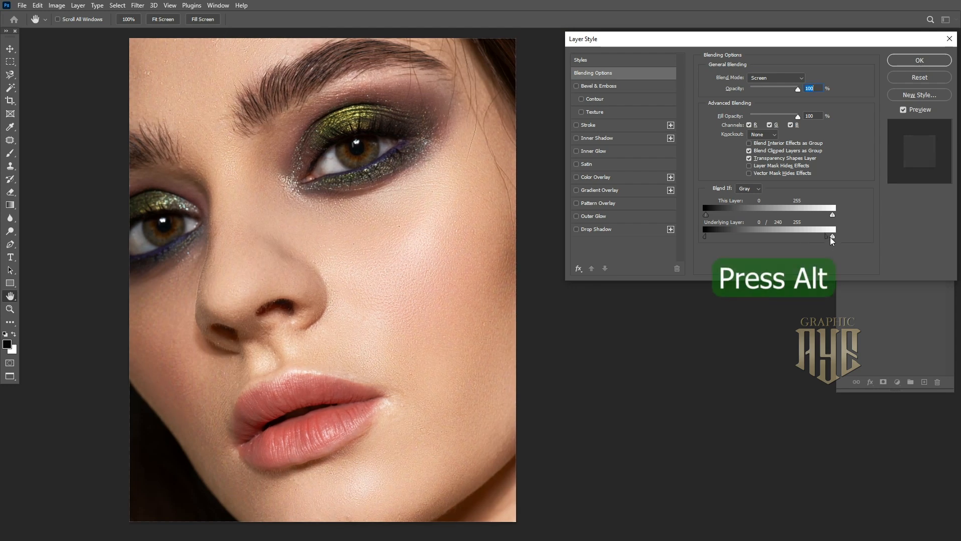
mouse_move(800, 241)
mouse_down()
mouse_move(714, 251)
mouse_move(794, 252)
mouse_up()
drag(749, 219, 813, 221)
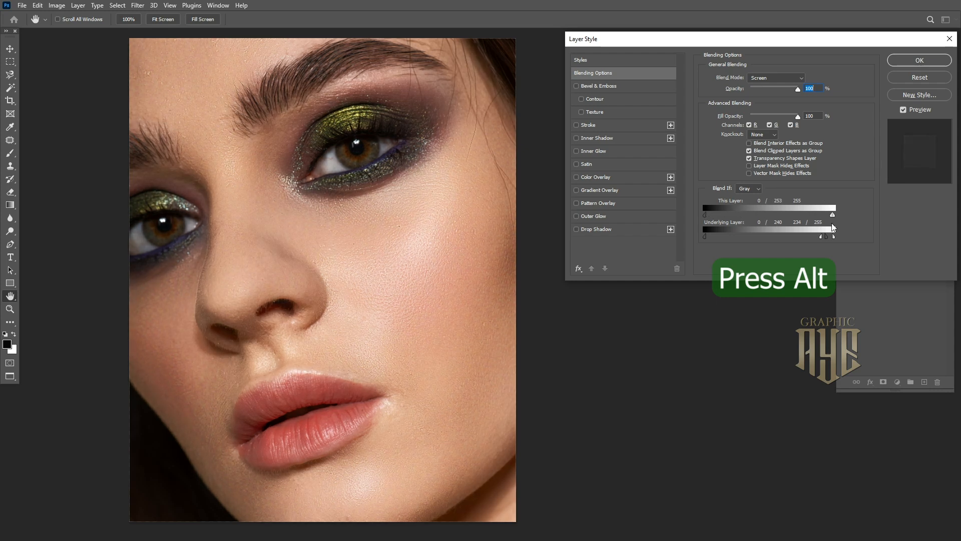
drag(832, 214, 778, 228)
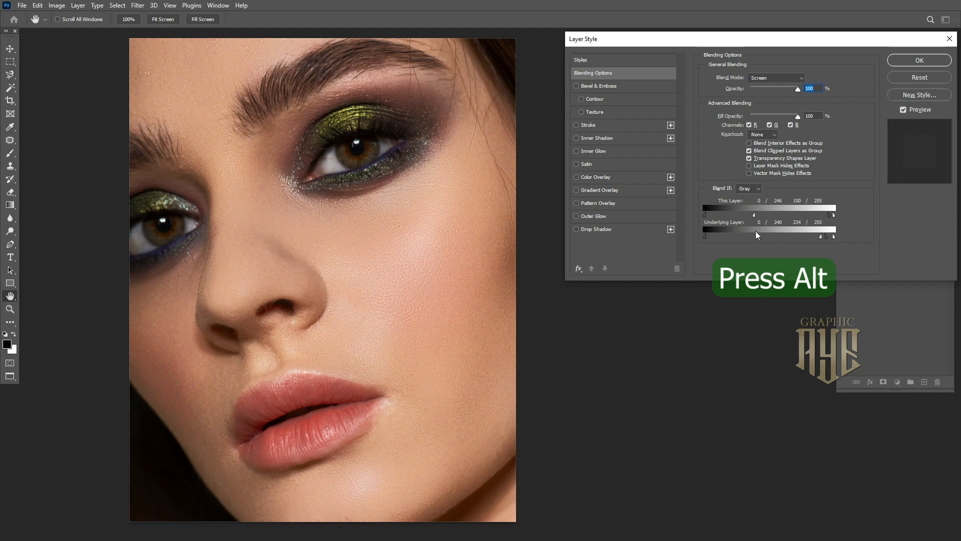
click(898, 63)
Add a layer mask to Layer 2 copy and ready a black brush with lowered opacity and flow
click(845, 138)
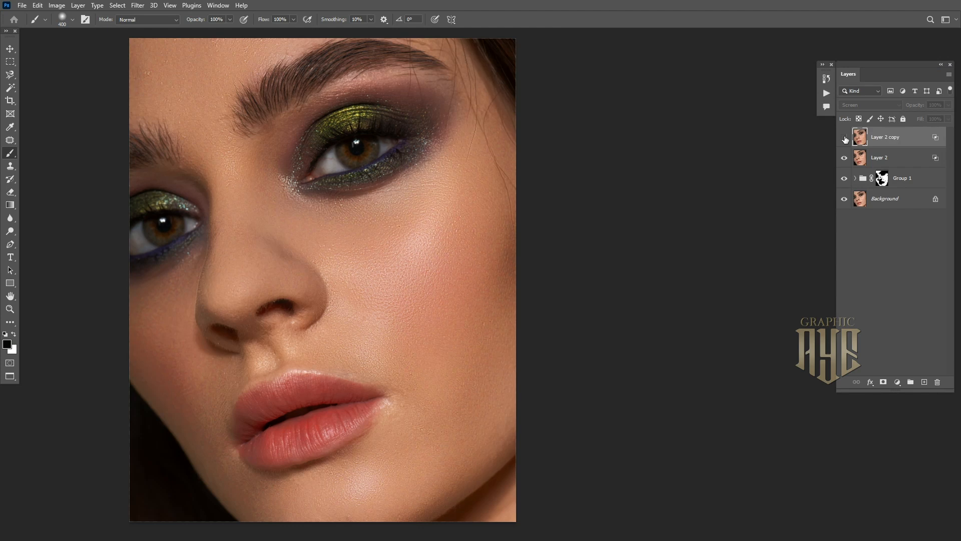
click(844, 138)
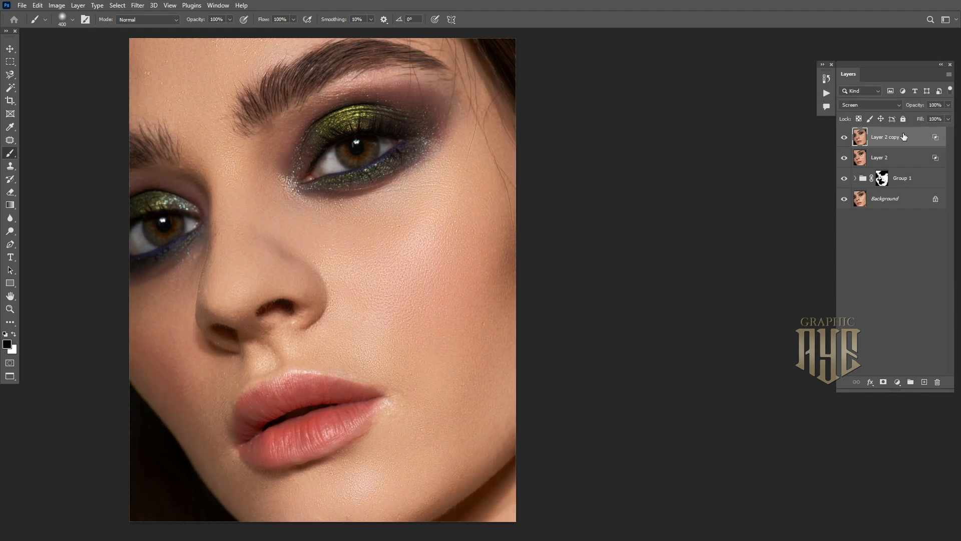
click(883, 382)
key(x)
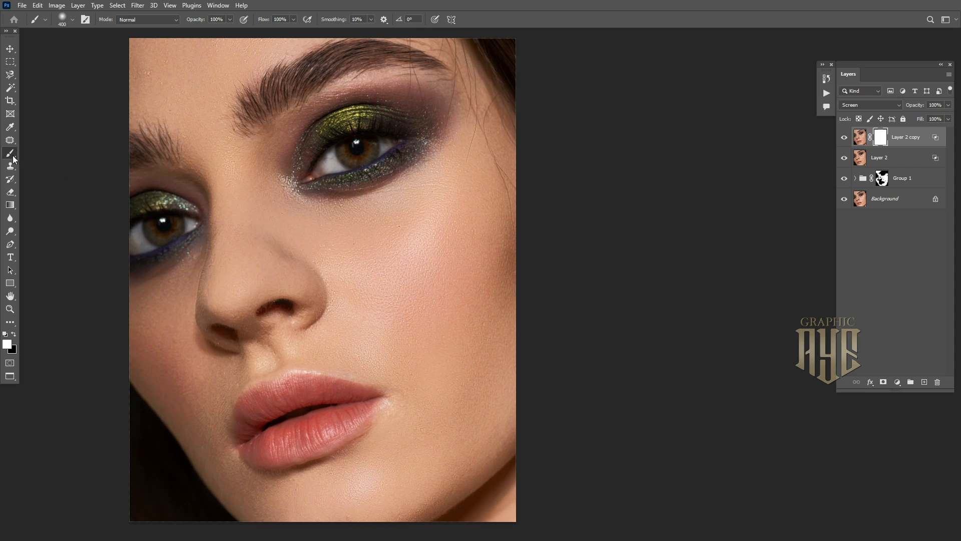
click(14, 334)
click(230, 19)
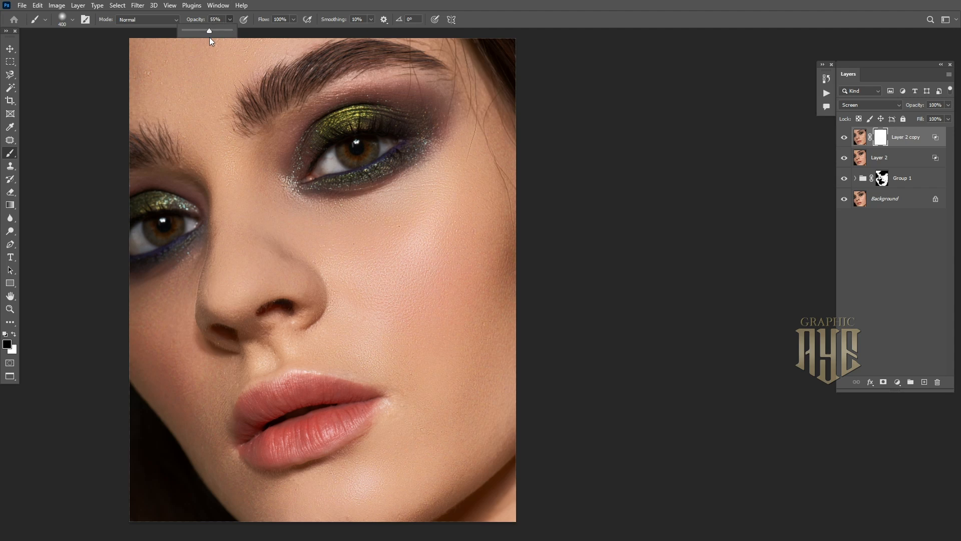
click(293, 20)
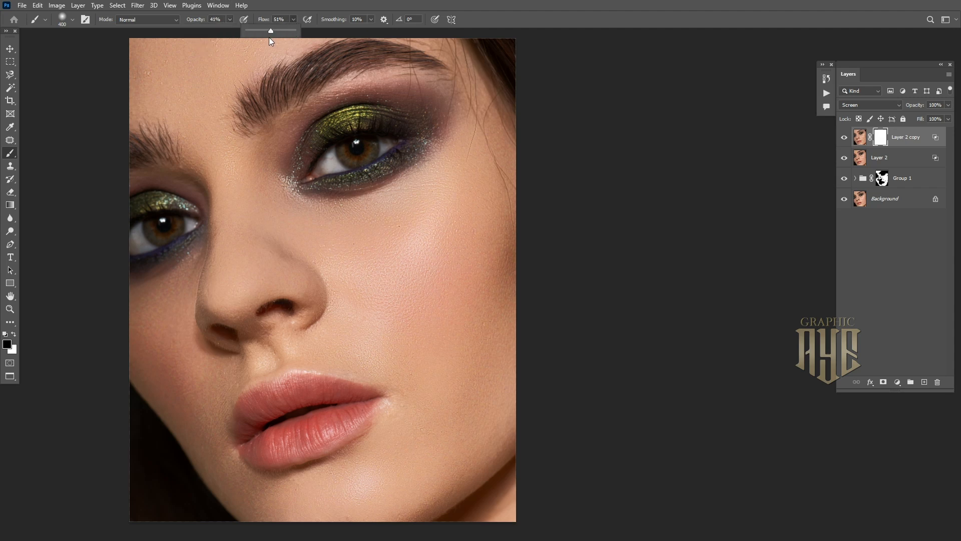
click(452, 3)
Paint black on Layer 2 copy's mask to confine the glow around the cheek and lips
key(bracketright)
key(bracketright)
key(bracketright)
key(bracketright)
key(bracketright)
key(bracketright)
key(bracketright)
key(bracketright)
key(bracketright)
key(bracketright)
key(bracketright)
key(bracketright)
key(bracketright)
key(bracketright)
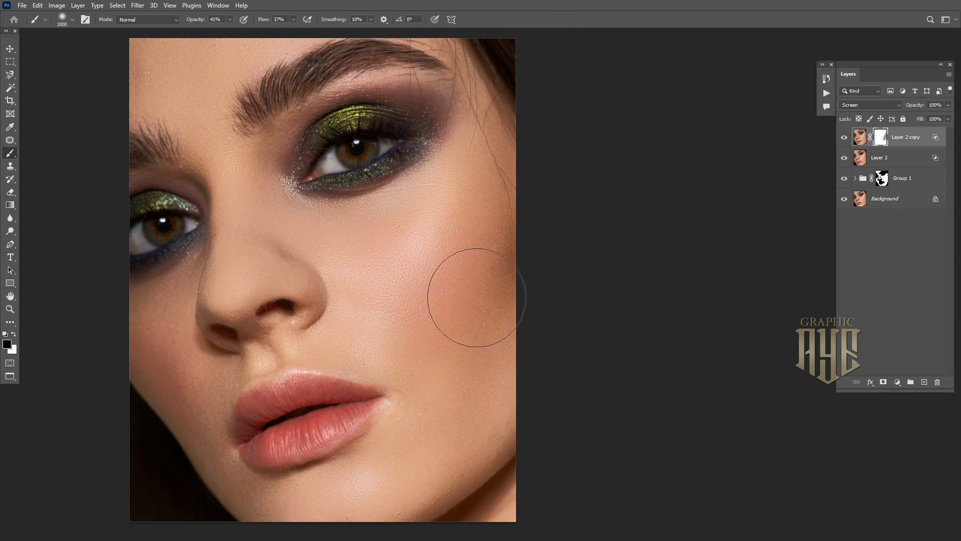
key(bracketleft)
key(bracketleft)
drag(382, 333, 569, 294)
key(bracketleft)
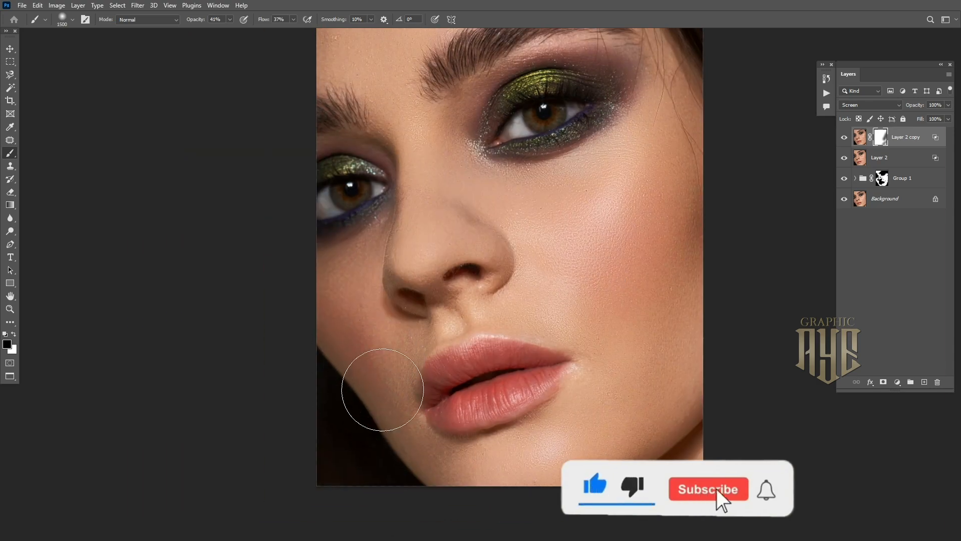
drag(440, 291, 411, 391)
key(bracketleft)
key(bracketleft)
key(bracketleft)
key(bracketleft)
key(bracketleft)
key(bracketleft)
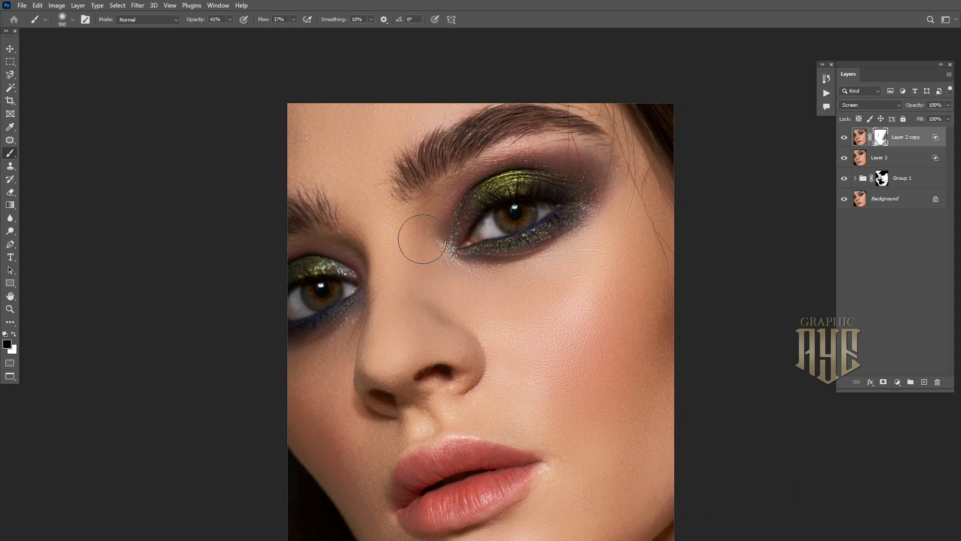
drag(414, 328, 412, 314)
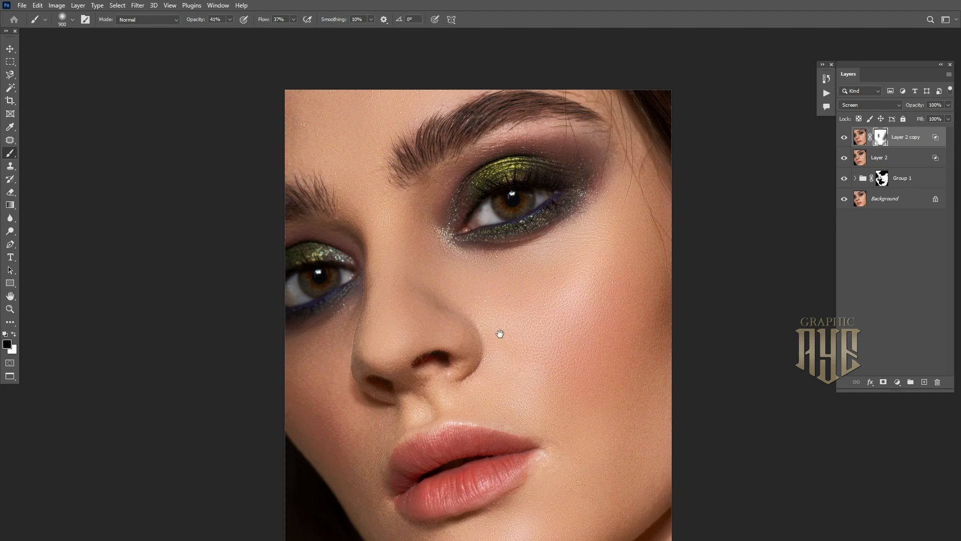
drag(465, 312, 428, 221)
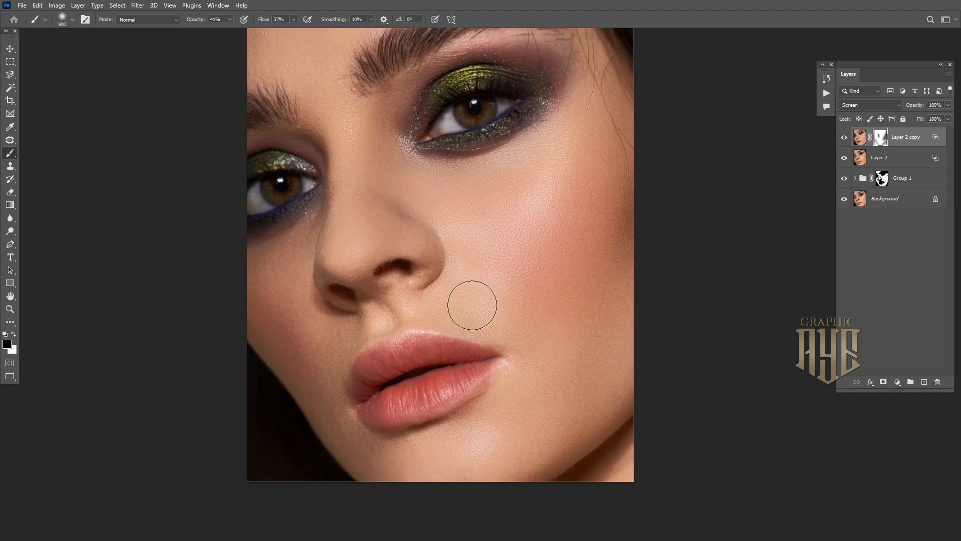
scroll(483, 306, down, 1)
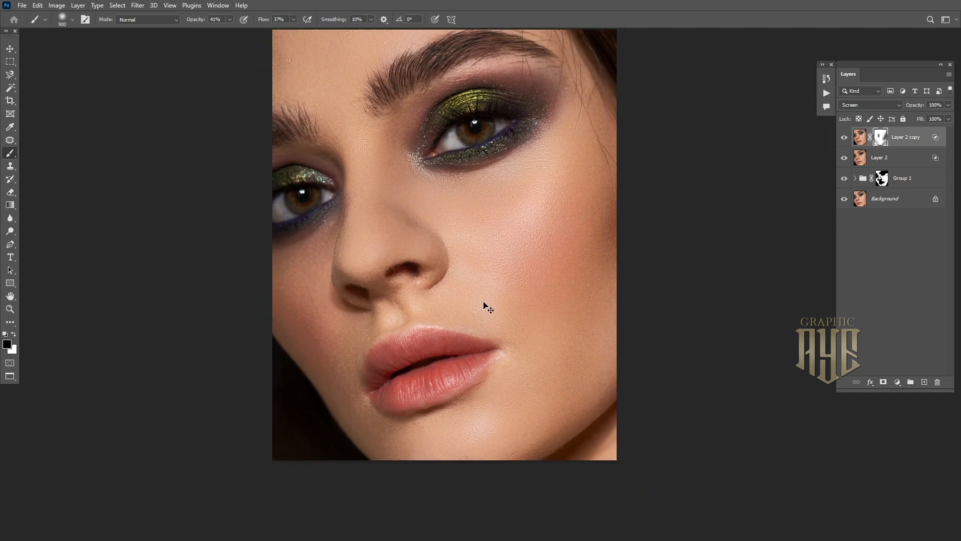
click(845, 138)
click(845, 137)
Add a white layer mask to Layer 2, the Multiply layer
key(bracketright)
key(bracketright)
key(bracketright)
key(bracketright)
key(bracketright)
key(bracketright)
drag(835, 191, 800, 198)
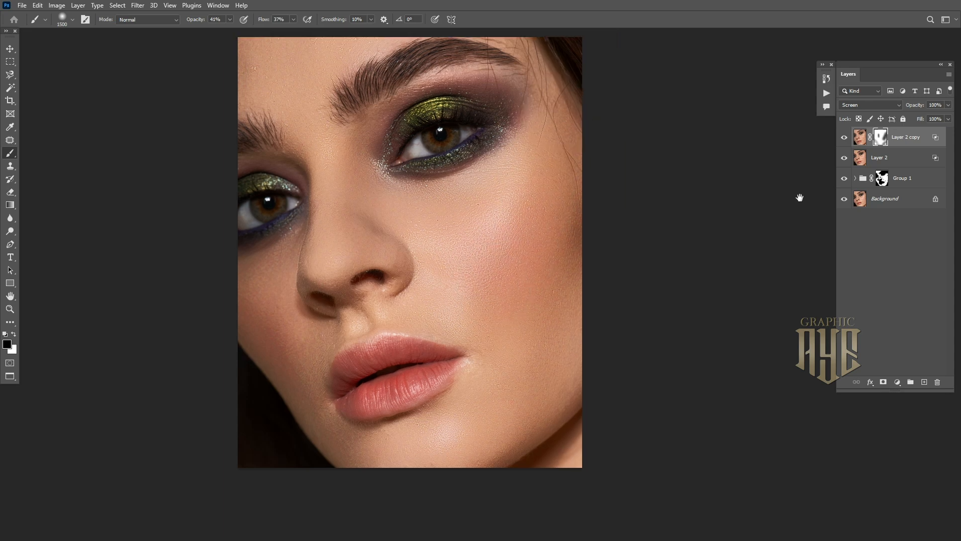
key(ctrl+0)
click(897, 160)
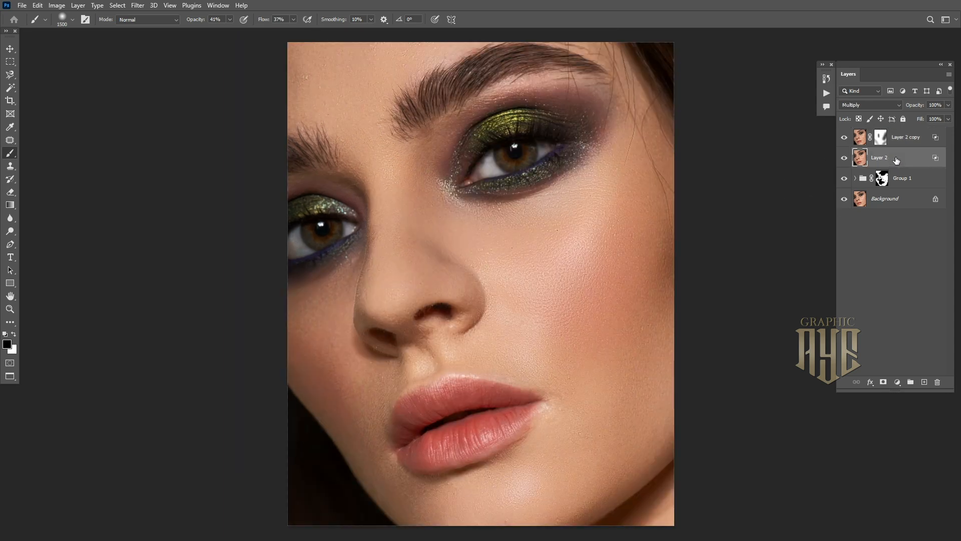
click(884, 382)
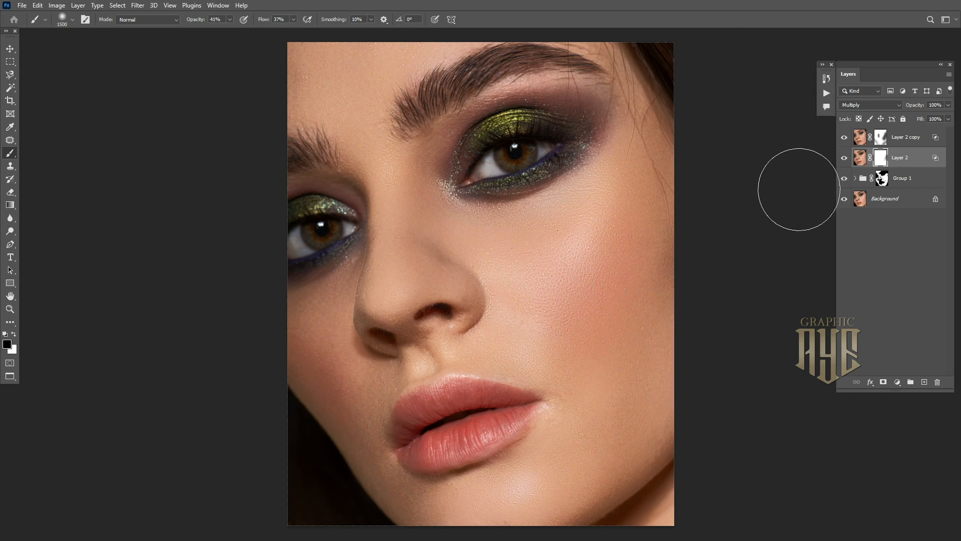
key(bracketleft)
key(bracketleft)
key(bracketleft)
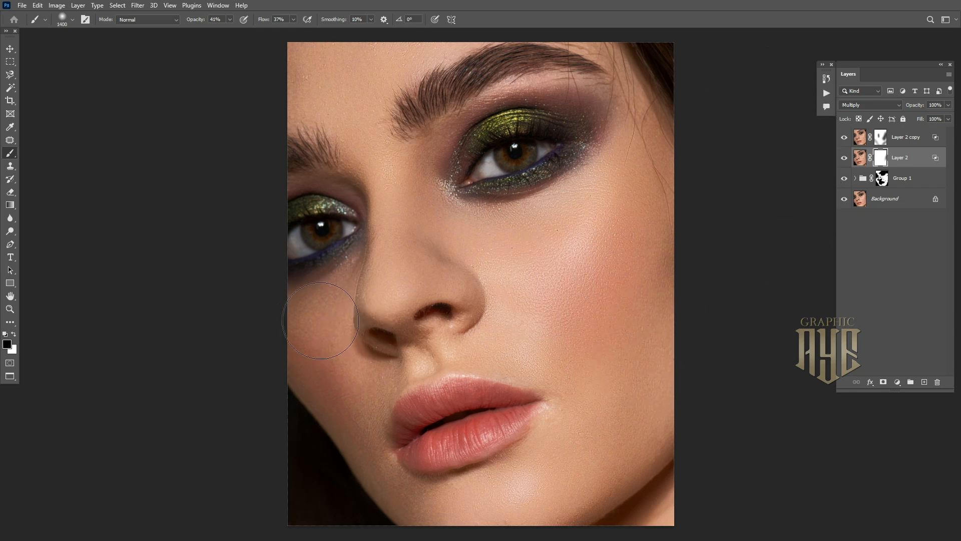
click(920, 136)
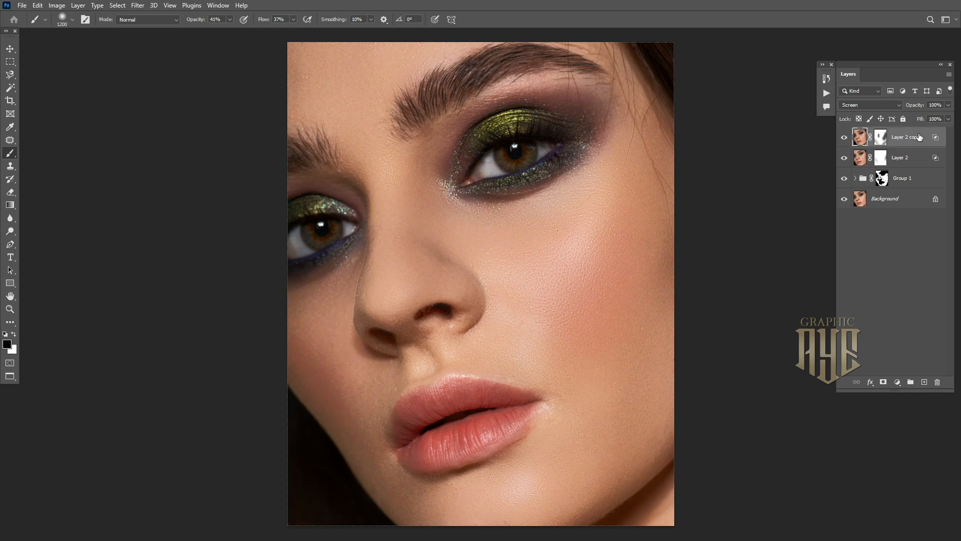
Group Layer 2 and Layer 2 copy into Group 2, toggling it to compare
shift+click(916, 164)
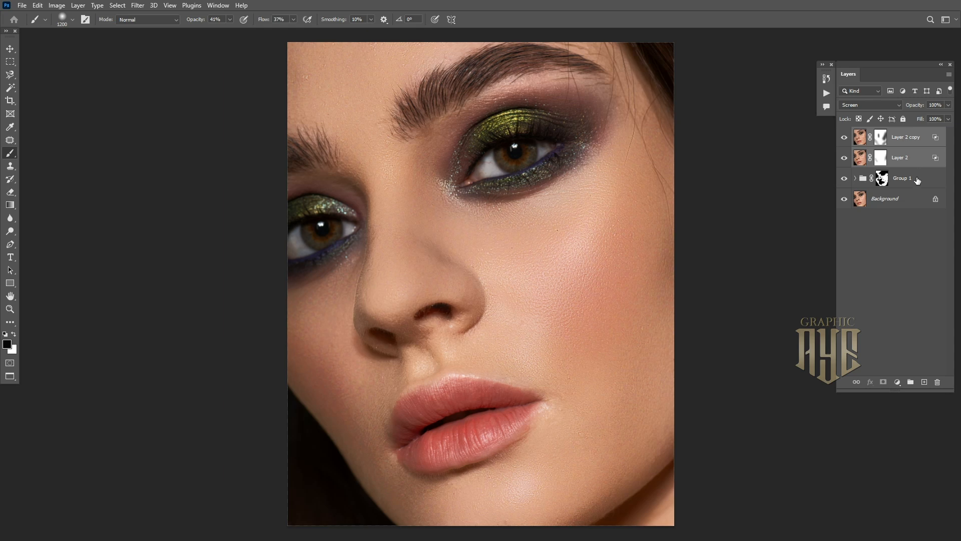
click(910, 382)
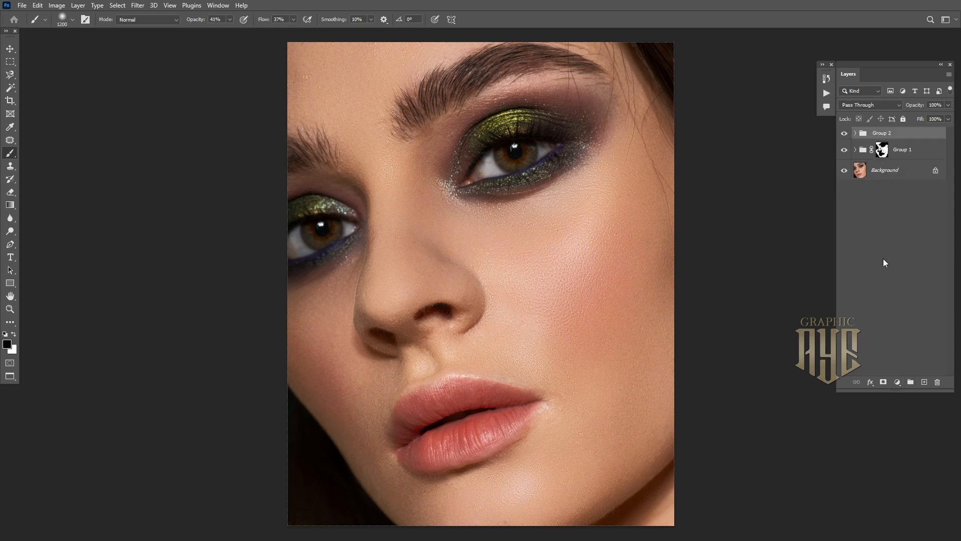
click(844, 133)
click(844, 150)
click(844, 151)
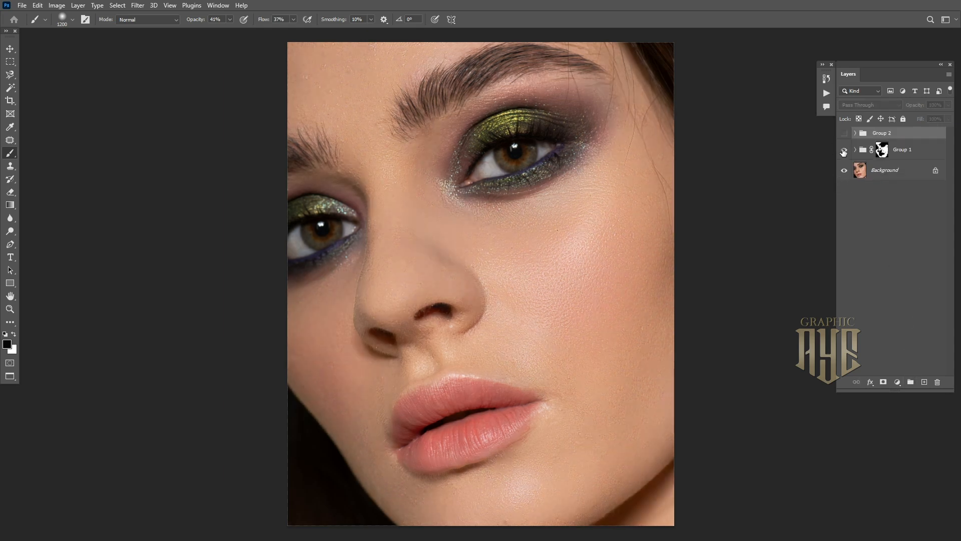
click(844, 133)
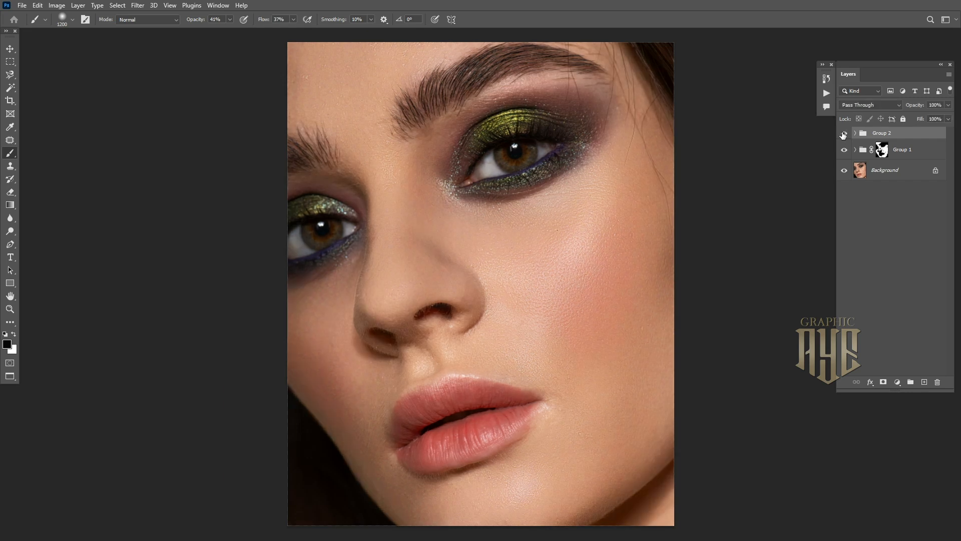
Duplicate Group 2 and set Group 2 copy's opacity to 32%
drag(918, 132, 925, 381)
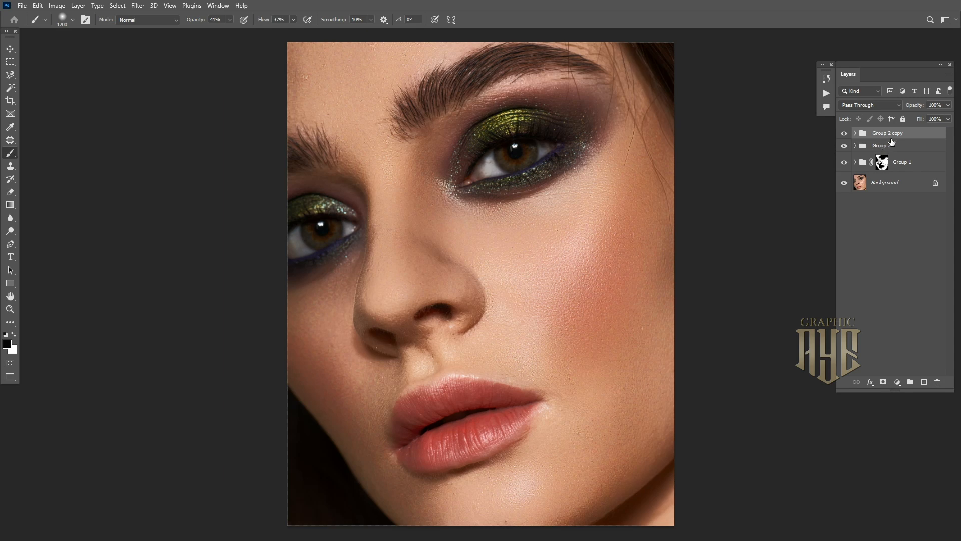
click(948, 105)
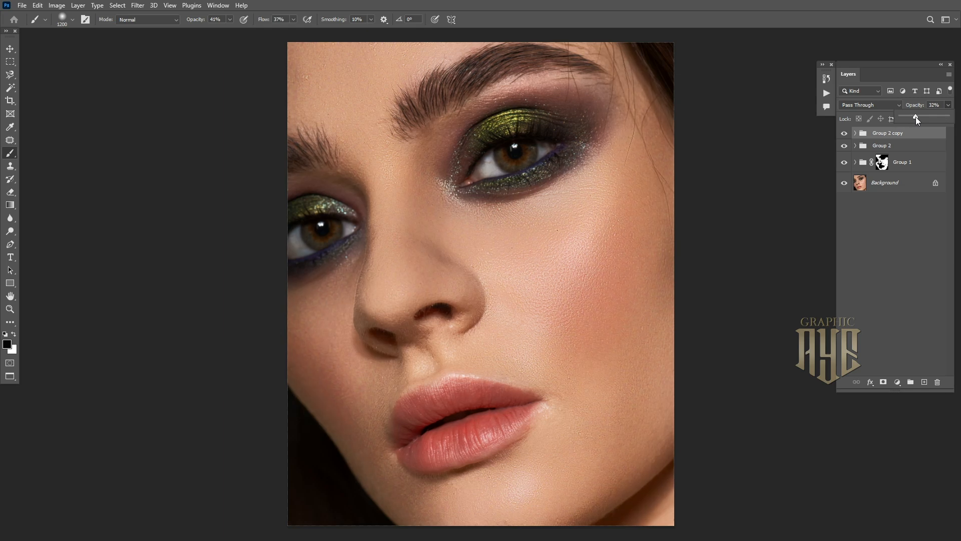
click(843, 134)
Add an empty Layer 3 and load the Iris 4 brush with white as the colour
click(924, 383)
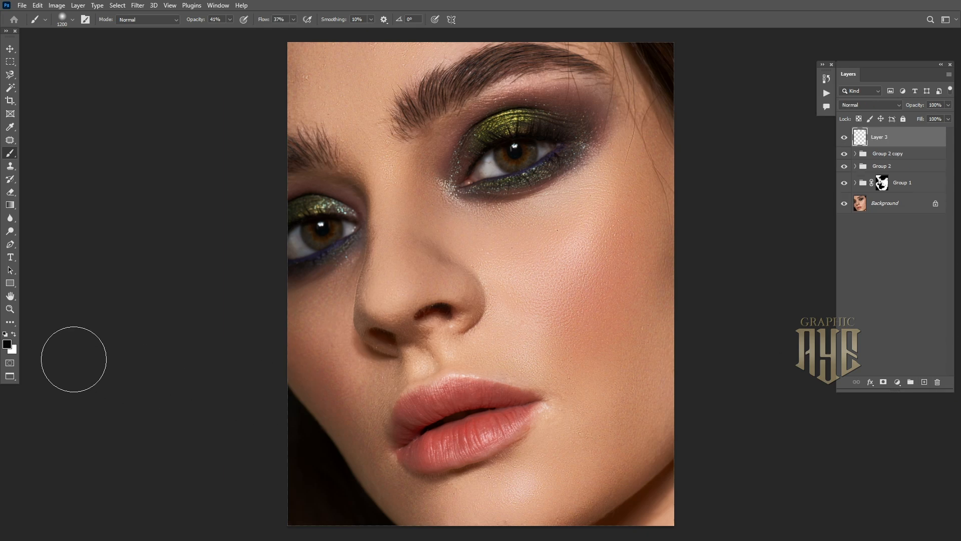
click(14, 335)
click(72, 20)
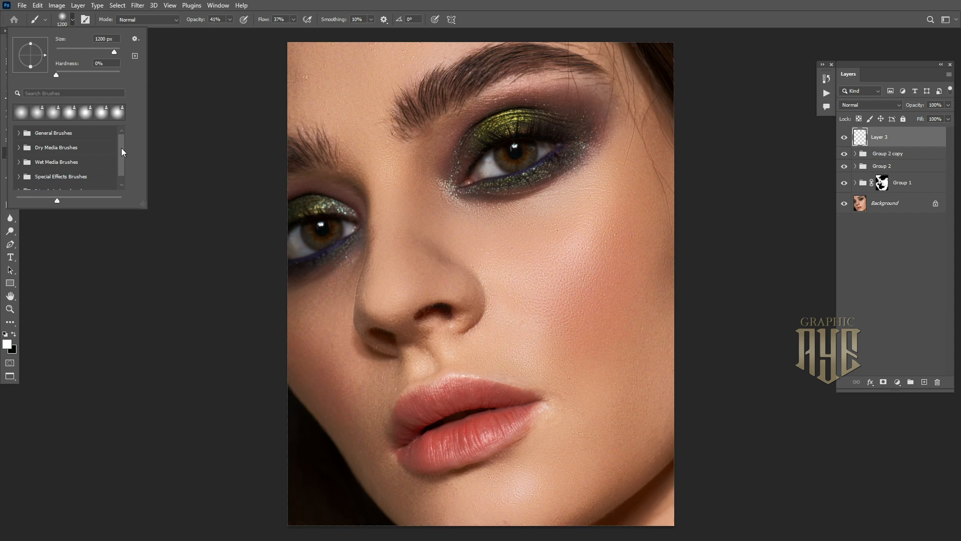
drag(142, 204, 149, 339)
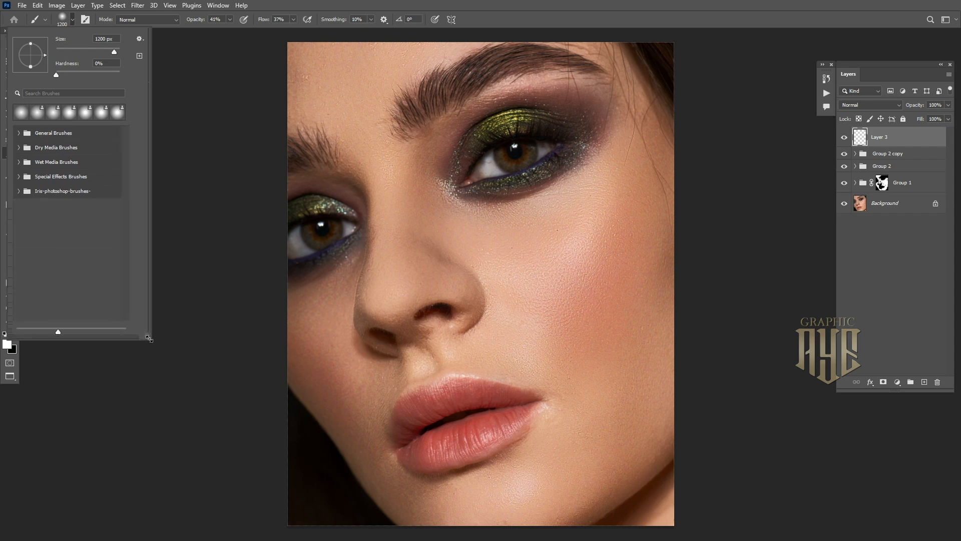
click(19, 192)
click(97, 206)
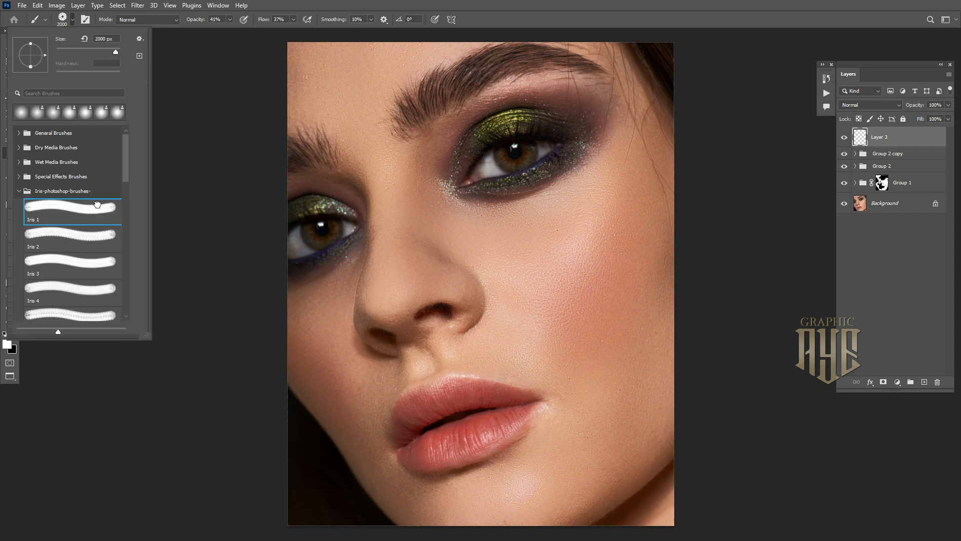
click(91, 238)
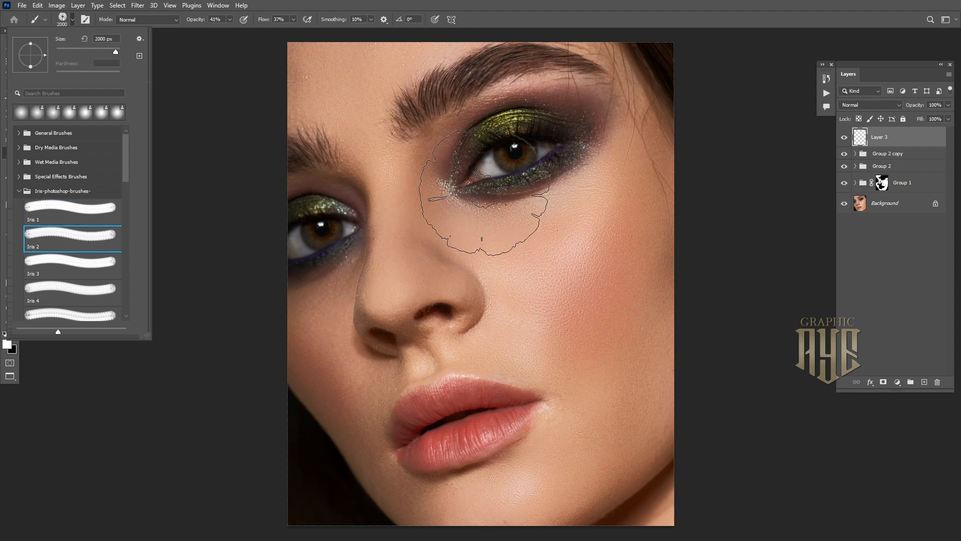
click(97, 262)
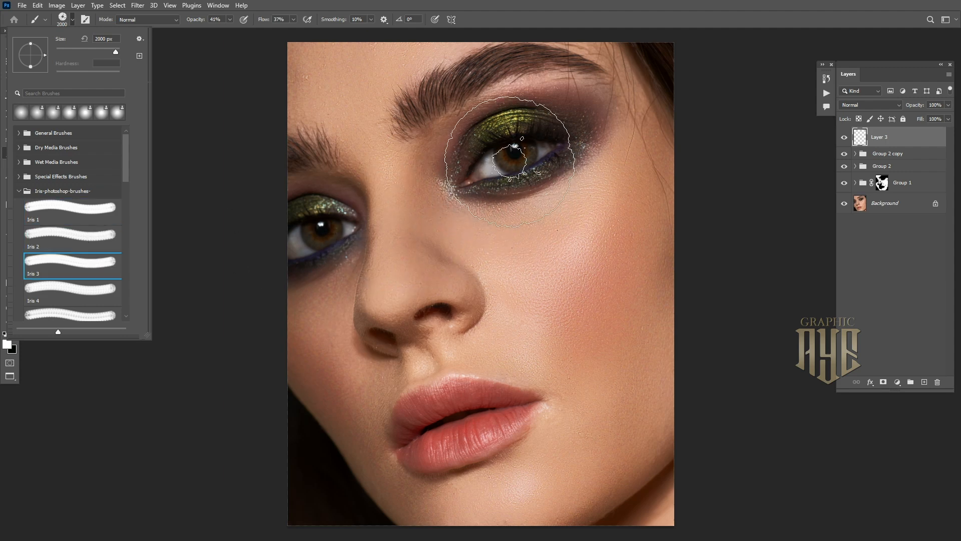
click(86, 289)
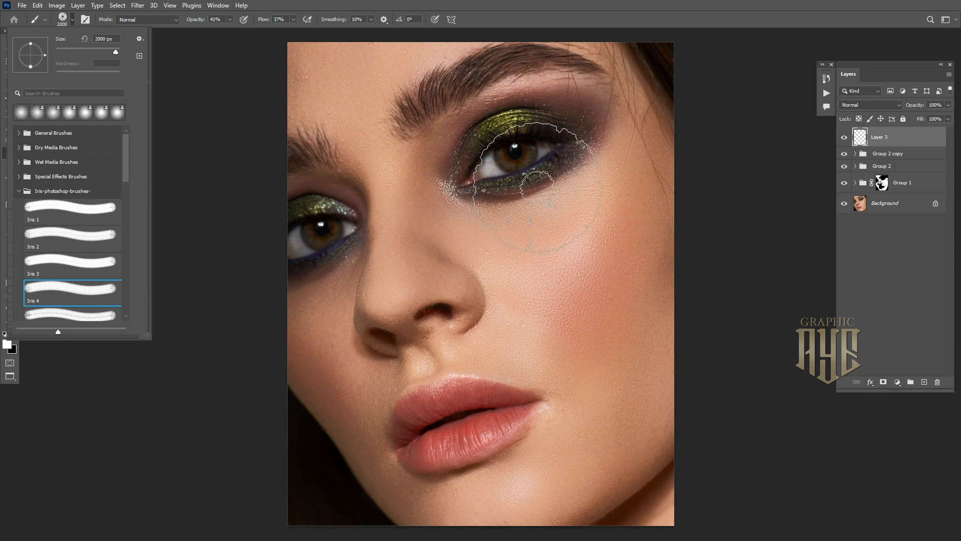
Stamp the Iris 4 texture at size 700 and 100% flow over both irises
ctrl+click(519, 148)
ctrl+click(519, 147)
ctrl+click(519, 148)
key(bracketleft)
key(bracketleft)
key(bracketleft)
key(bracketleft)
key(bracketleft)
key(bracketleft)
key(bracketleft)
key(bracketleft)
key(bracketleft)
key(bracketleft)
key(bracketleft)
key(bracketleft)
key(bracketleft)
key(bracketleft)
key(bracketleft)
key(bracketleft)
key(bracketright)
key(bracketright)
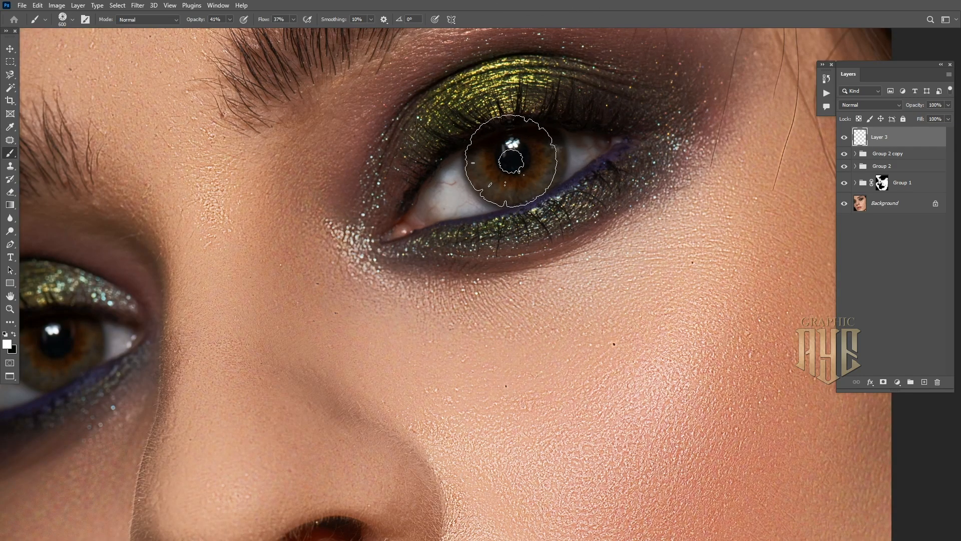
key(bracketright)
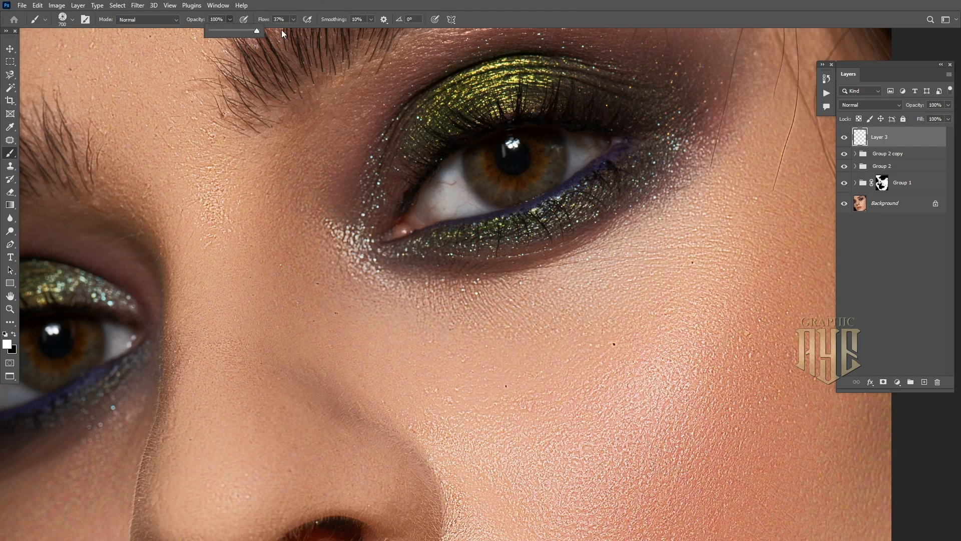
click(293, 19)
drag(292, 32, 325, 31)
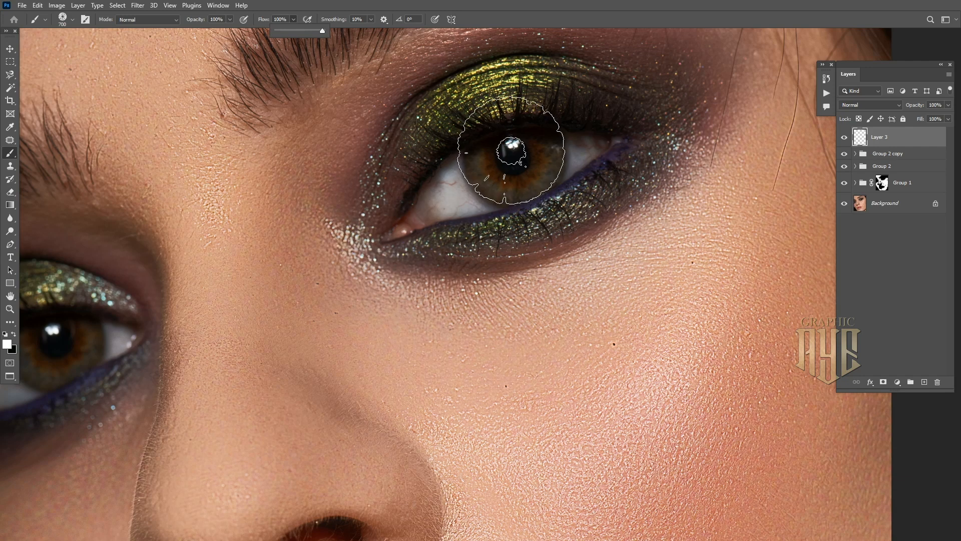
click(513, 153)
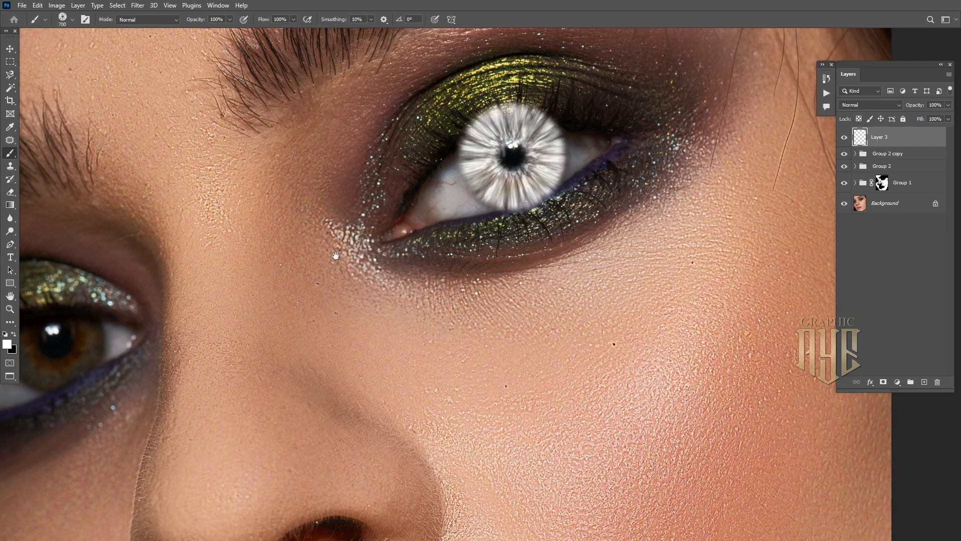
drag(303, 255, 557, 174)
click(307, 253)
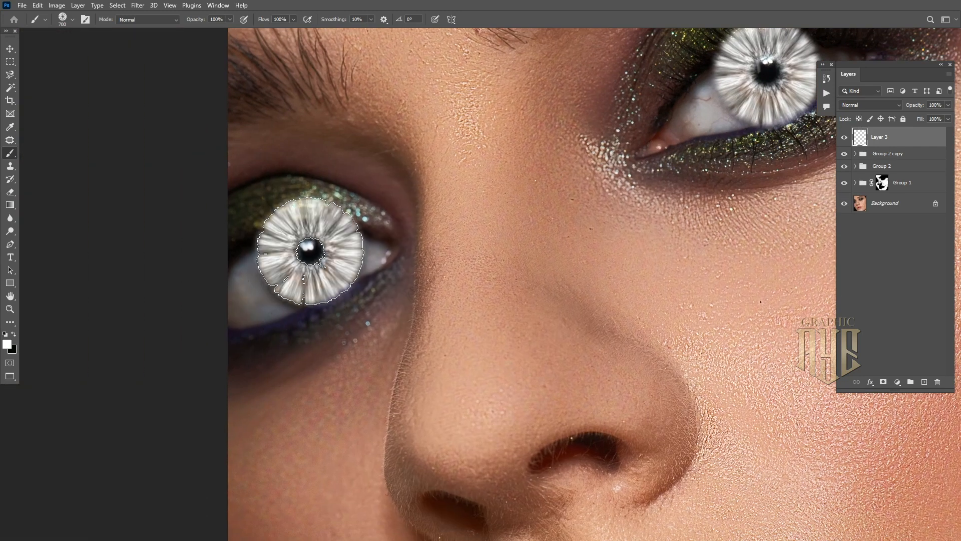
key(ctrl+minus)
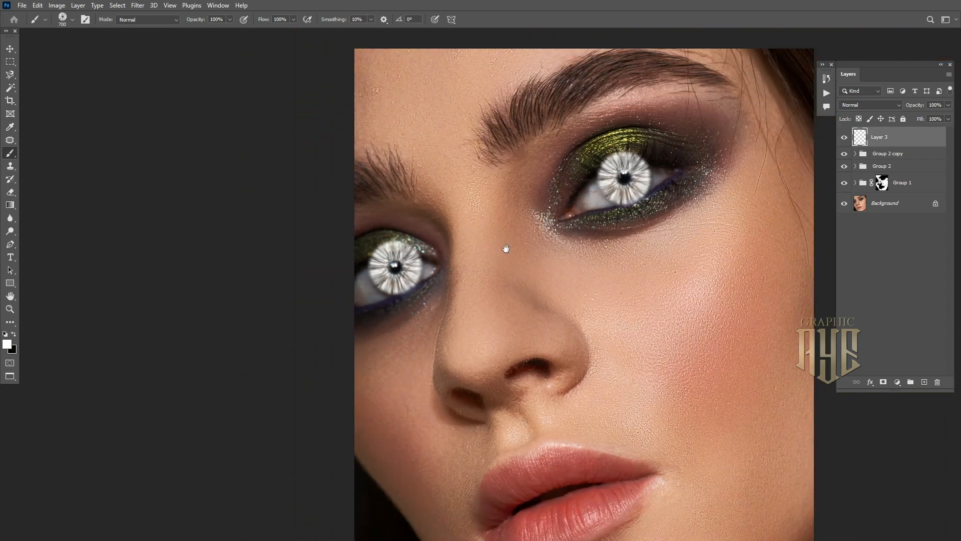
drag(505, 246, 454, 224)
Set Layer 3's blend mode to Soft Light and add a white layer mask
click(871, 104)
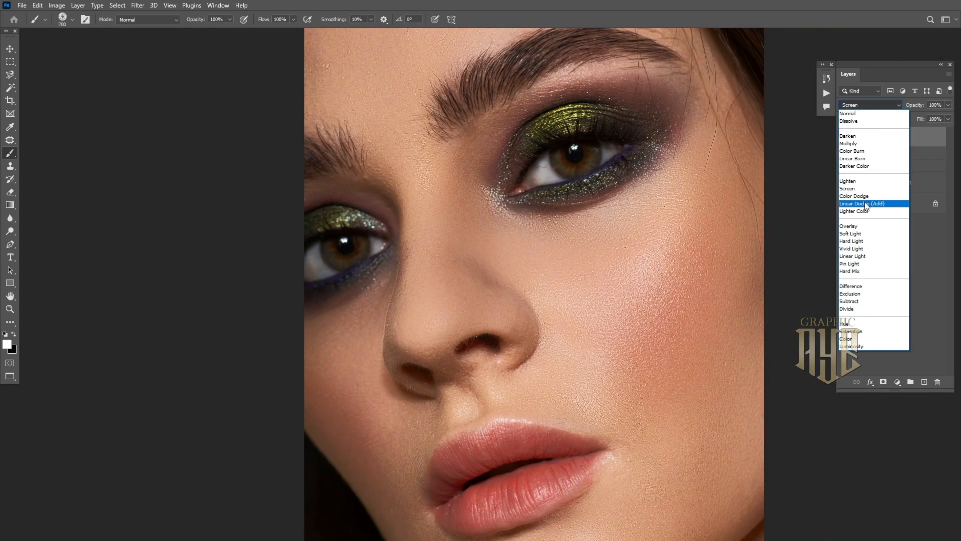
click(855, 233)
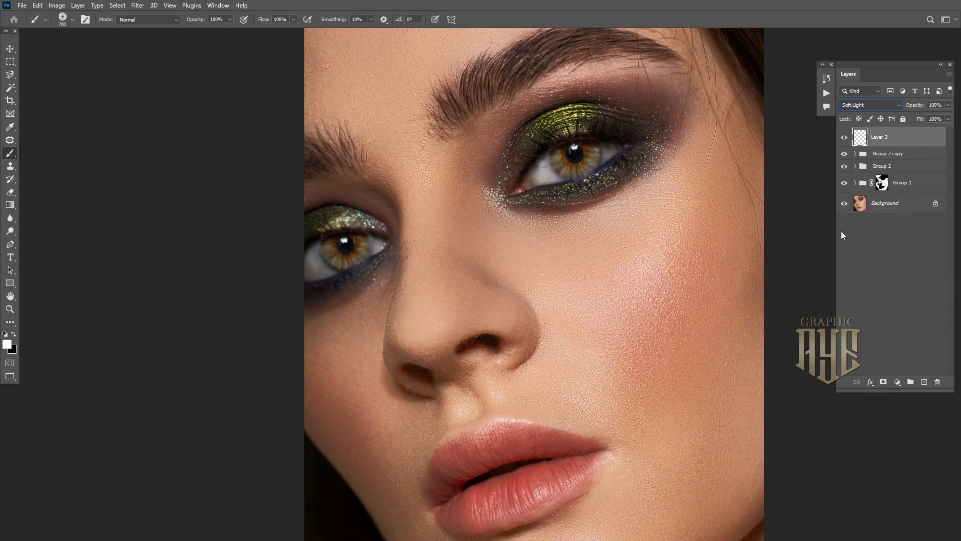
click(602, 135)
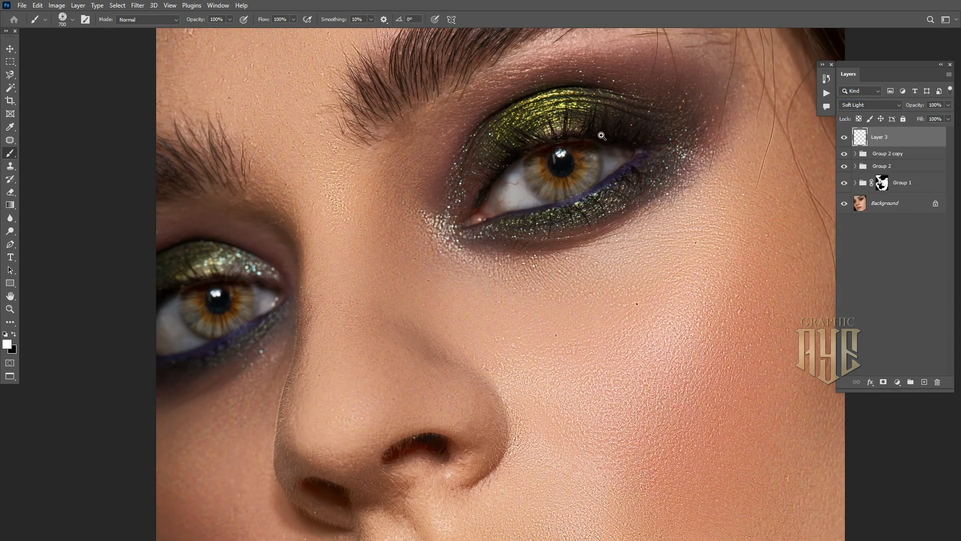
click(884, 381)
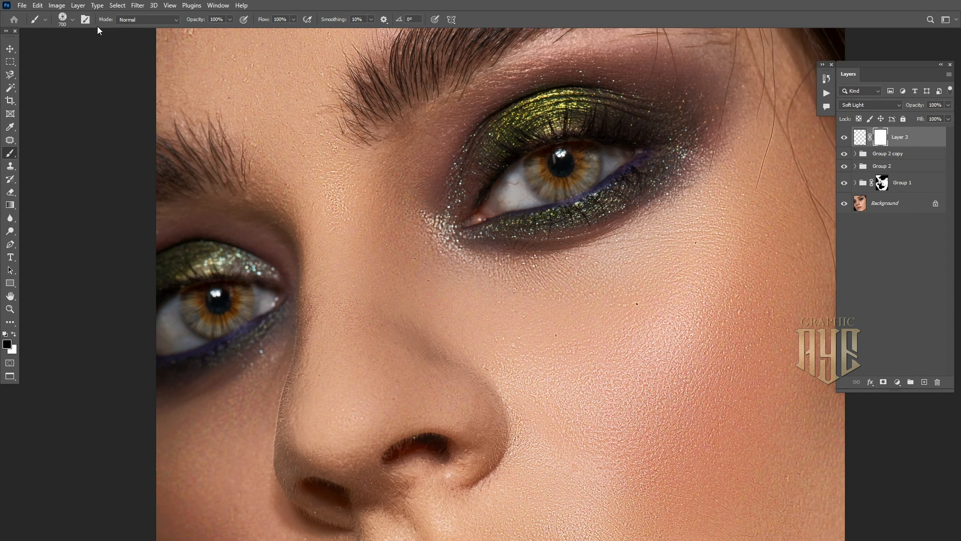
With a soft round 0%-hardness brush at size 250, mask the Soft Light effect off the eye
click(73, 21)
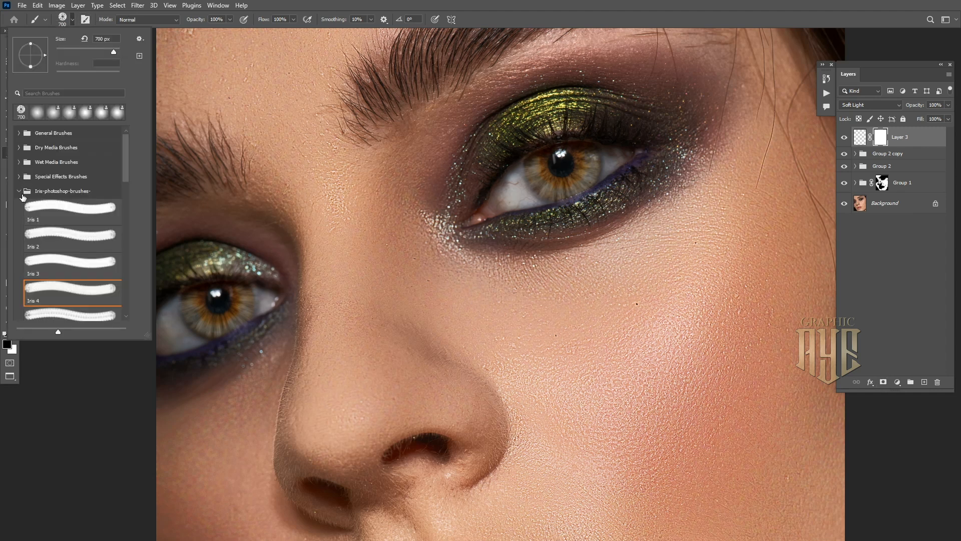
click(19, 191)
click(19, 133)
click(43, 153)
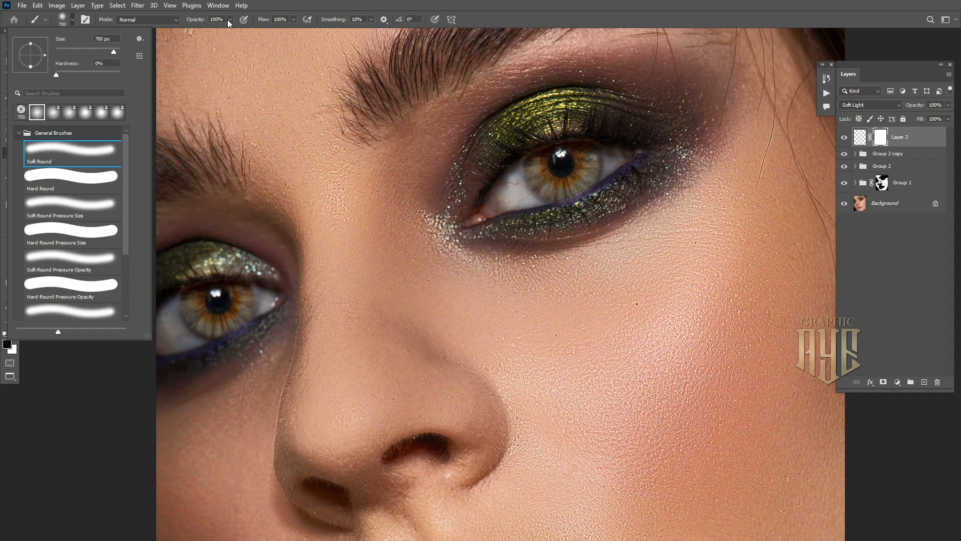
click(326, 4)
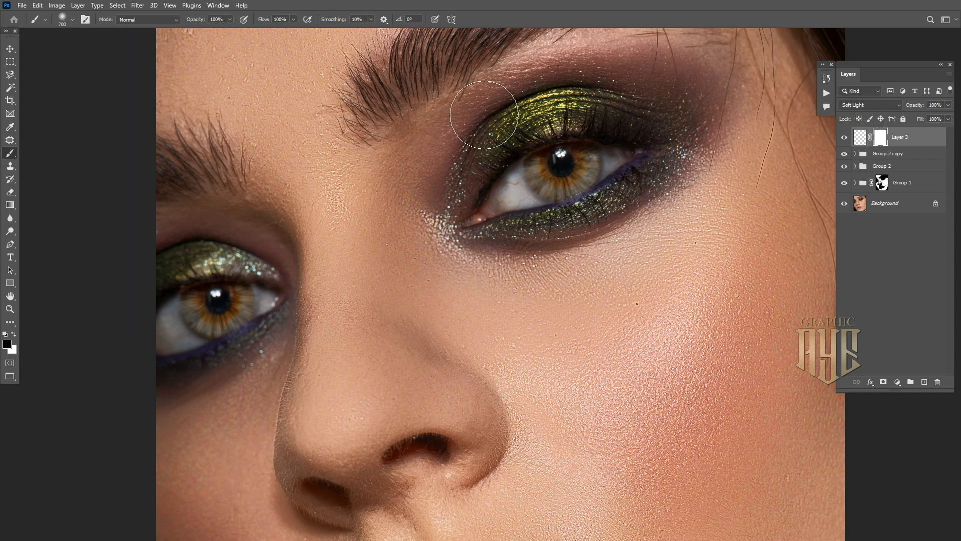
key(bracketleft)
key(bracketleft)
key(bracketleft)
key(bracketleft)
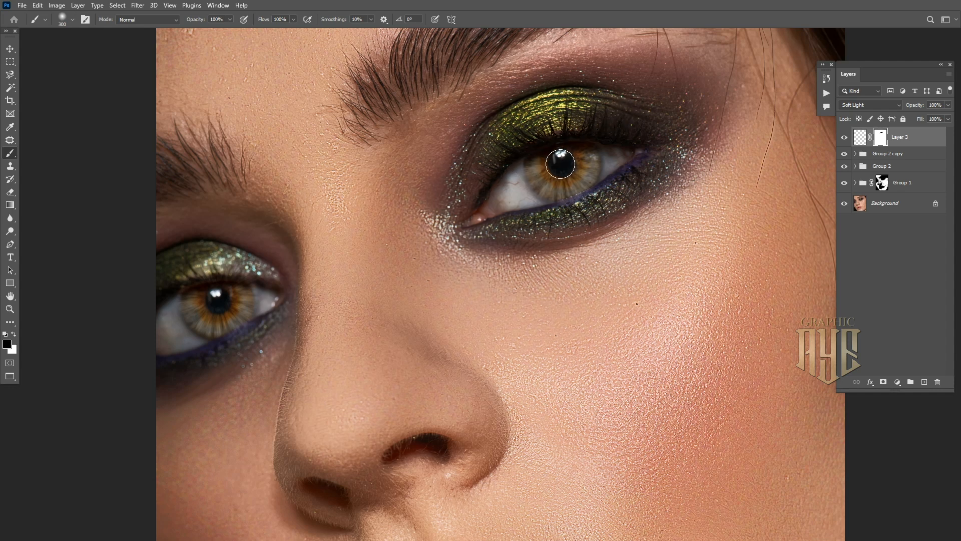
key(bracketleft)
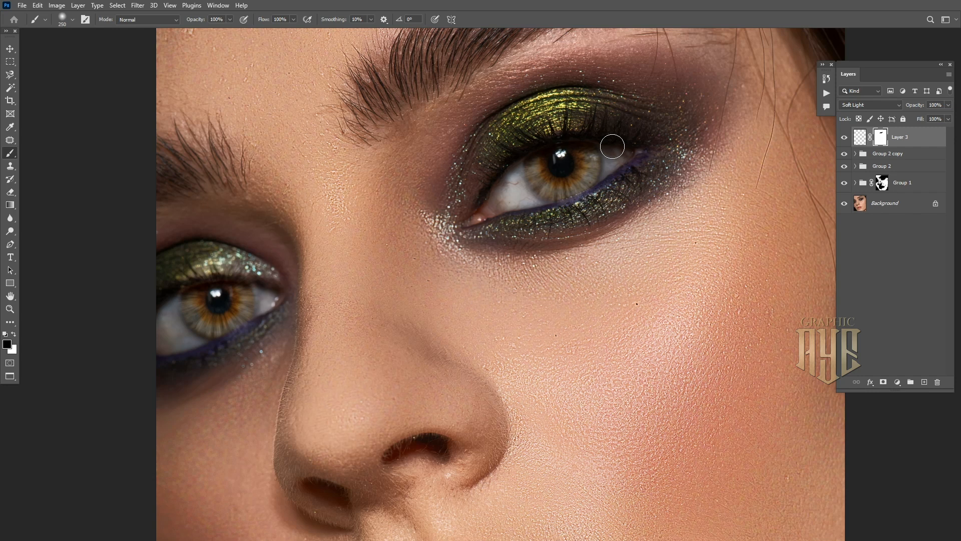
mouse_move(568, 210)
mouse_down()
mouse_move(535, 205)
mouse_move(527, 194)
mouse_up()
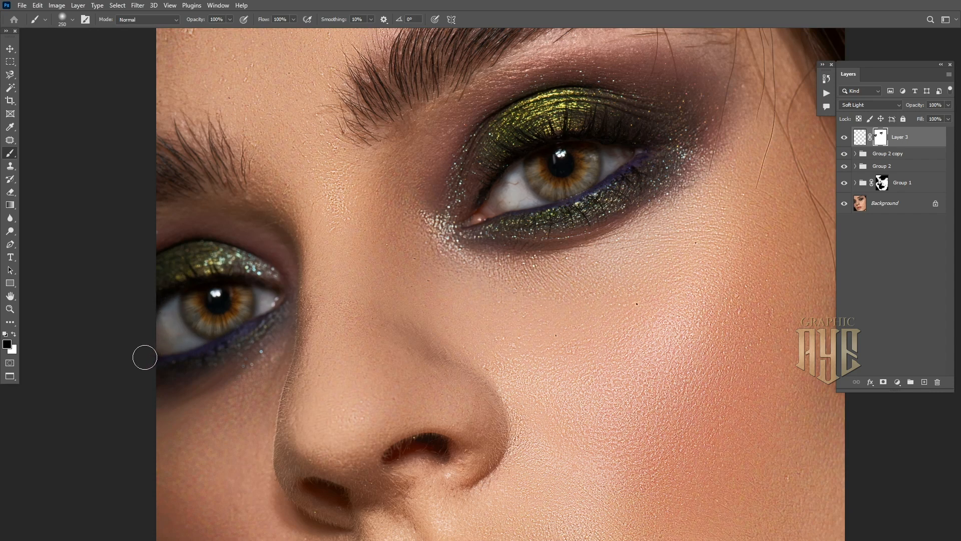
Compare Layer 3 off and on, then stamp all visible layers into a new Layer 4
key(ctrl+minus)
key(ctrl+minus)
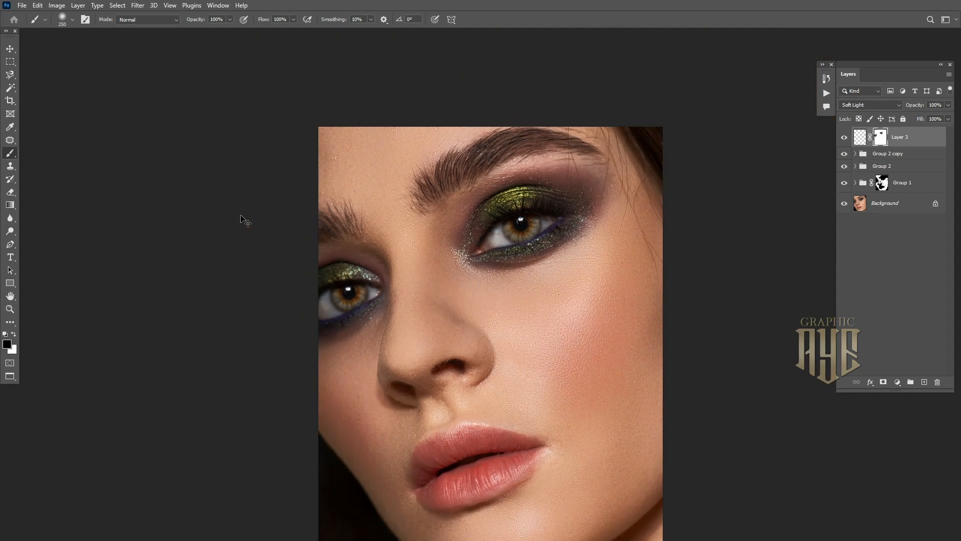
drag(488, 272, 435, 216)
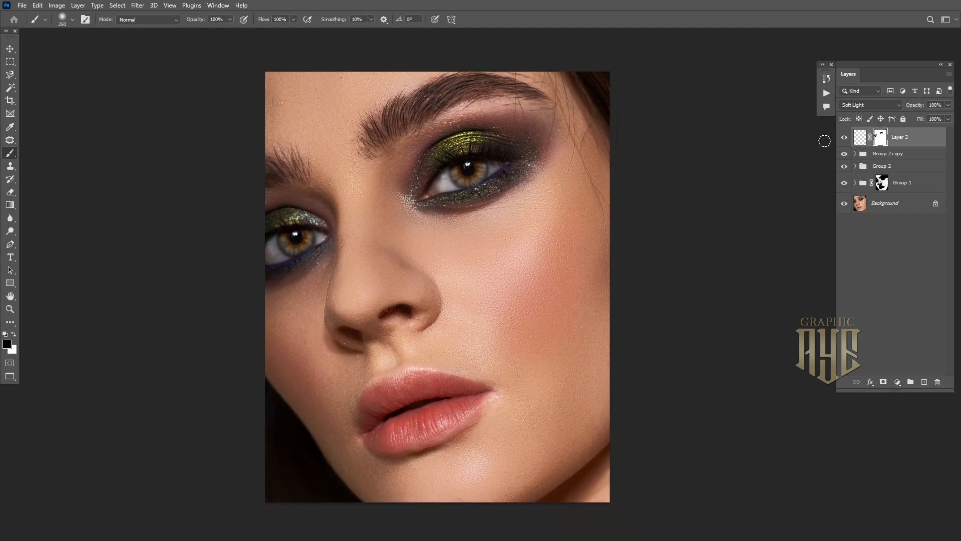
click(845, 138)
click(844, 139)
key(ctrl+shift+alt+e)
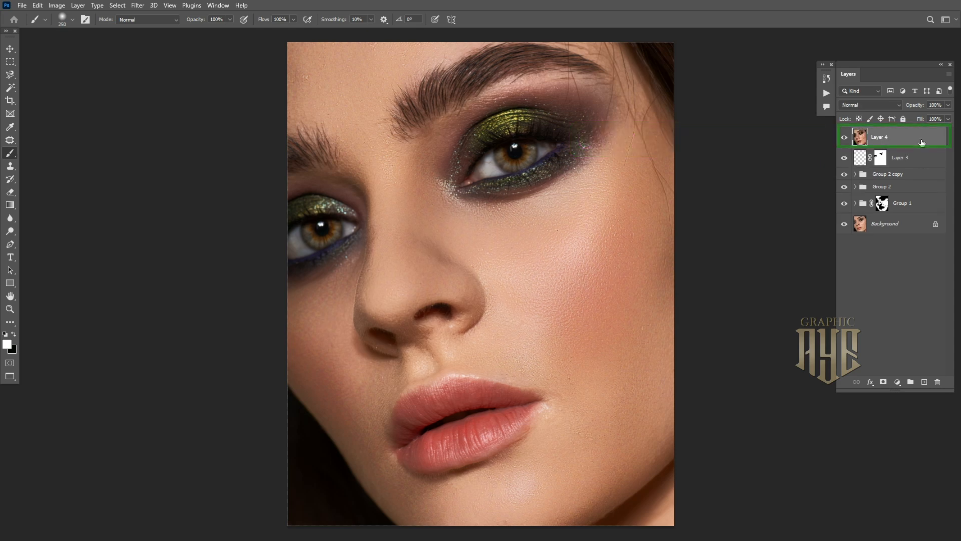
In Liquify, set Face-Aware Nose Width to -52, set the Pucker brush size to 722, and apply
click(138, 6)
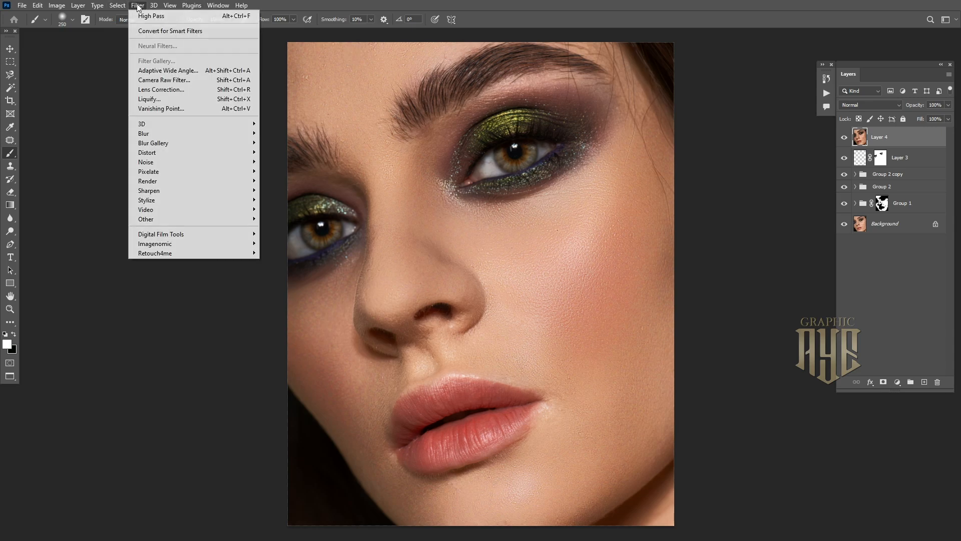
click(161, 100)
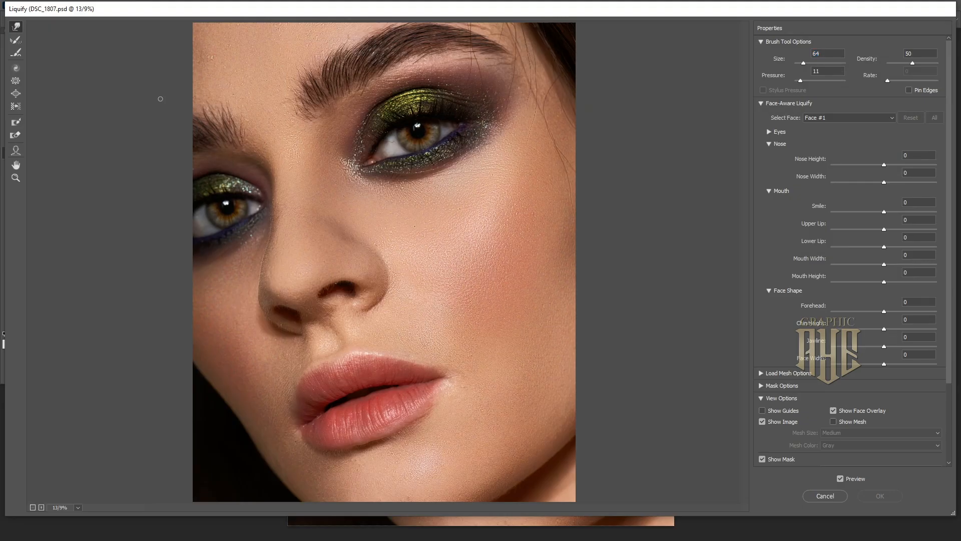
click(16, 151)
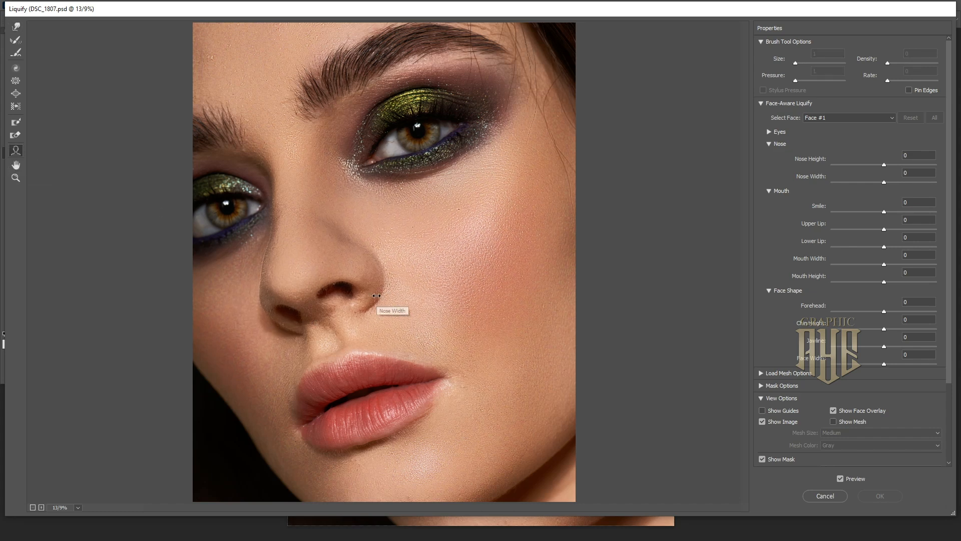
drag(374, 297, 369, 296)
click(15, 80)
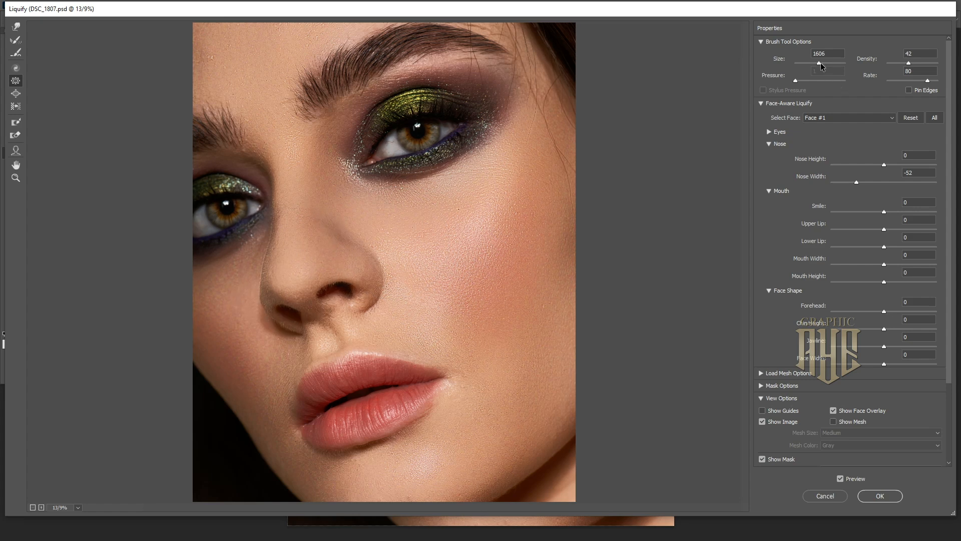
drag(823, 62, 825, 62)
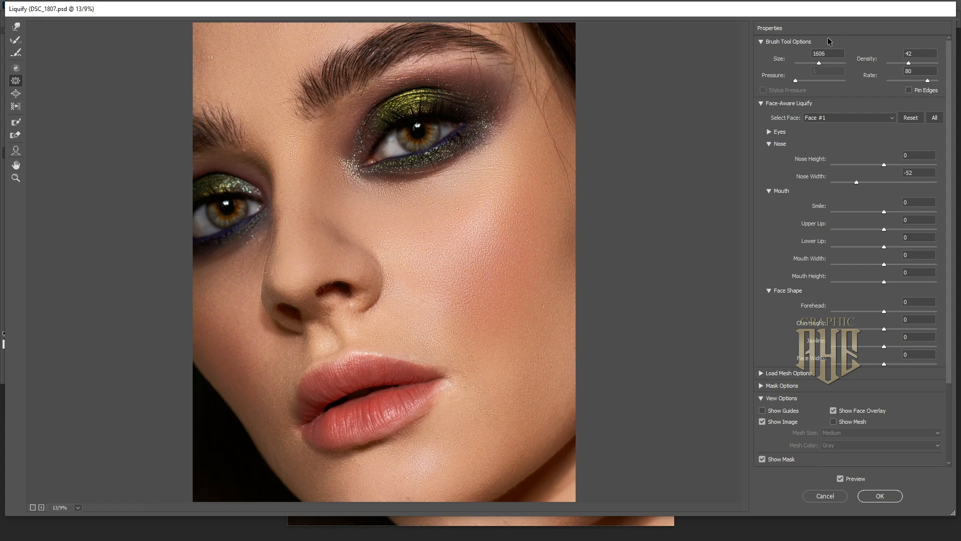
drag(815, 64, 813, 64)
click(863, 496)
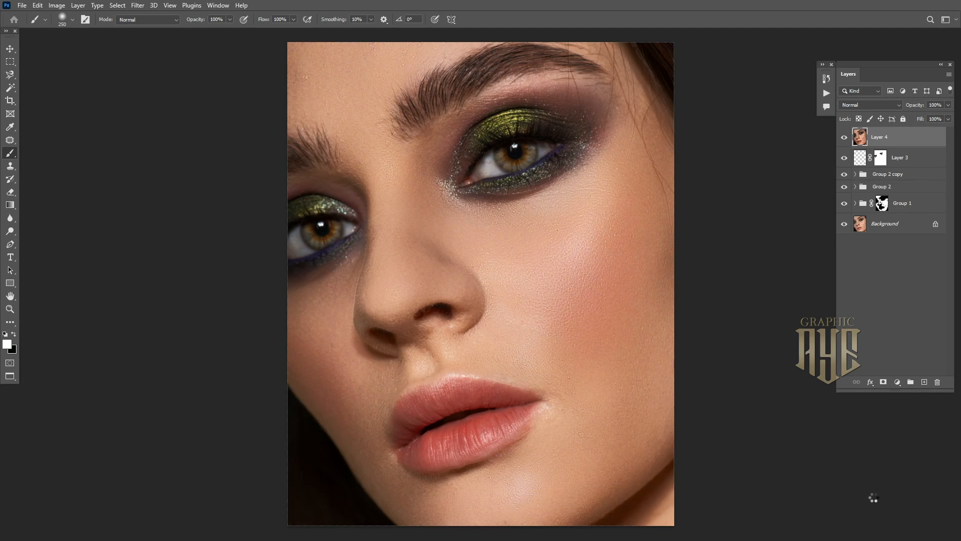
Patch blemishes on the forehead, below and near the eyebrows, and on the cheek with clean skin
mouse_move(301, 61)
mouse_down()
mouse_move(310, 64)
mouse_move(299, 85)
mouse_move(305, 72)
mouse_up()
click(10, 140)
mouse_move(338, 101)
mouse_down()
mouse_move(322, 111)
mouse_move(337, 103)
mouse_up()
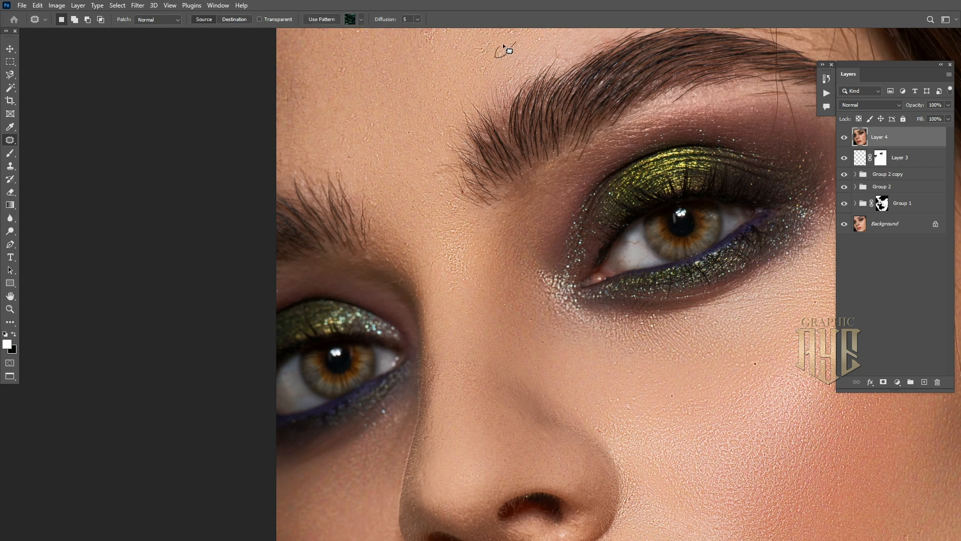
drag(545, 236, 472, 156)
mouse_move(303, 180)
mouse_down()
mouse_move(293, 181)
mouse_move(302, 179)
mouse_up()
drag(395, 111, 387, 114)
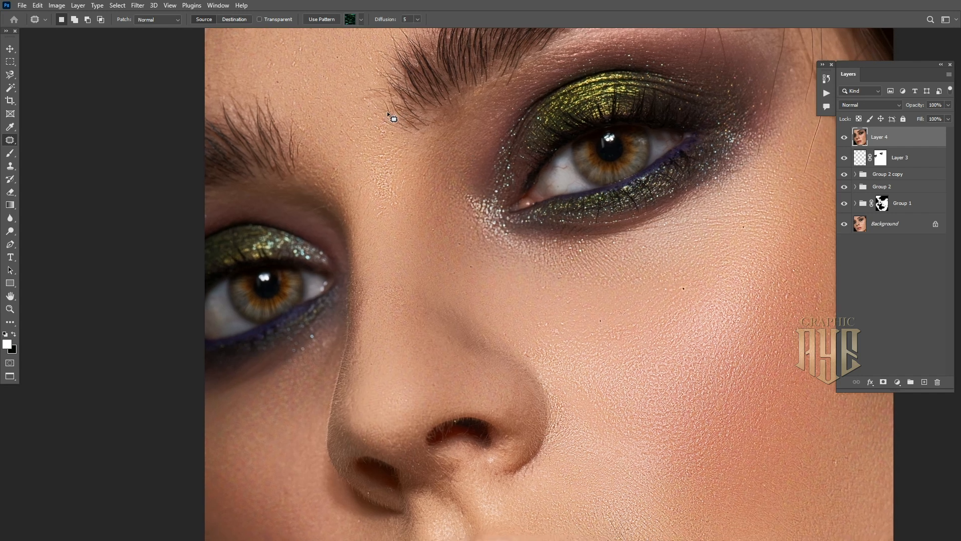
key(ctrl+d)
drag(661, 241, 463, 112)
drag(425, 322, 424, 323)
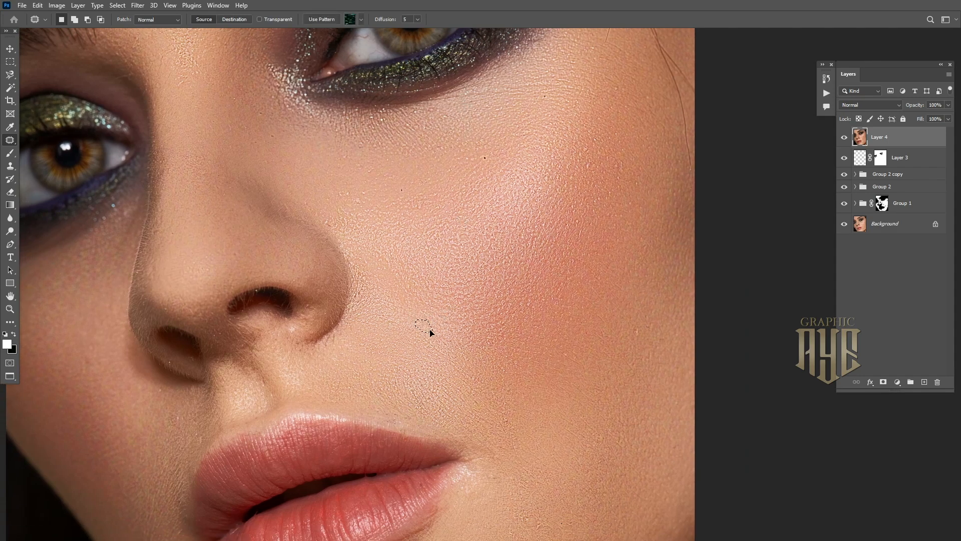
key(ctrl+d)
Zoom in on the nose and clone over the nostril's upper edge with Clone Stamp
ctrl+click(218, 338)
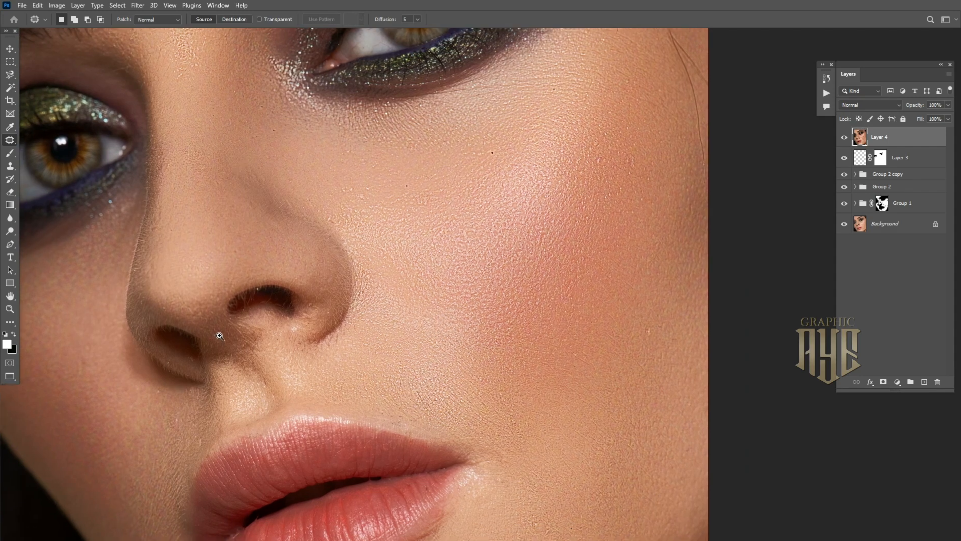
drag(227, 338, 288, 237)
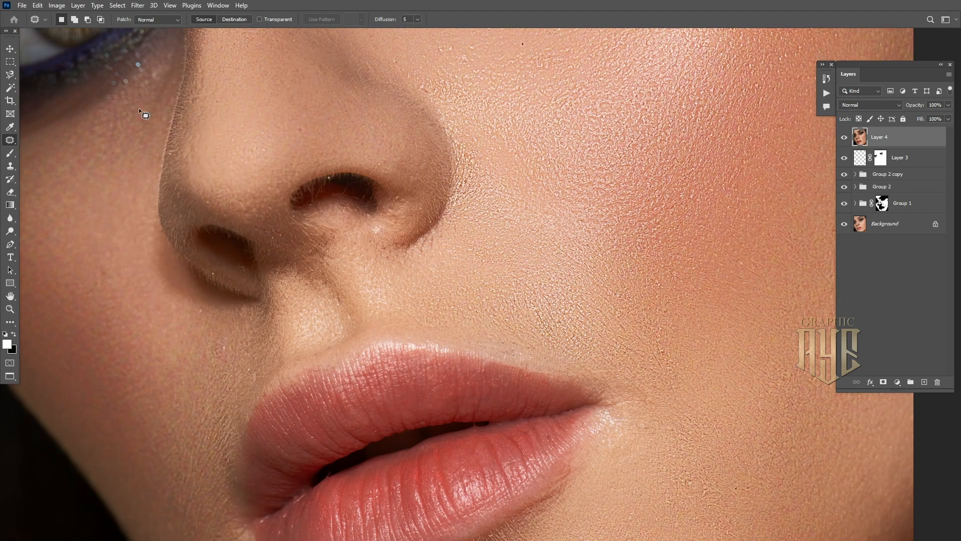
click(10, 166)
ctrl+click(326, 184)
mouse_move(350, 175)
mouse_down()
mouse_move(376, 178)
mouse_move(363, 173)
mouse_move(371, 189)
mouse_move(329, 175)
mouse_up()
Clone clean skin over stray hairs and marks inside, along, and below the nostril
alt+click(330, 189)
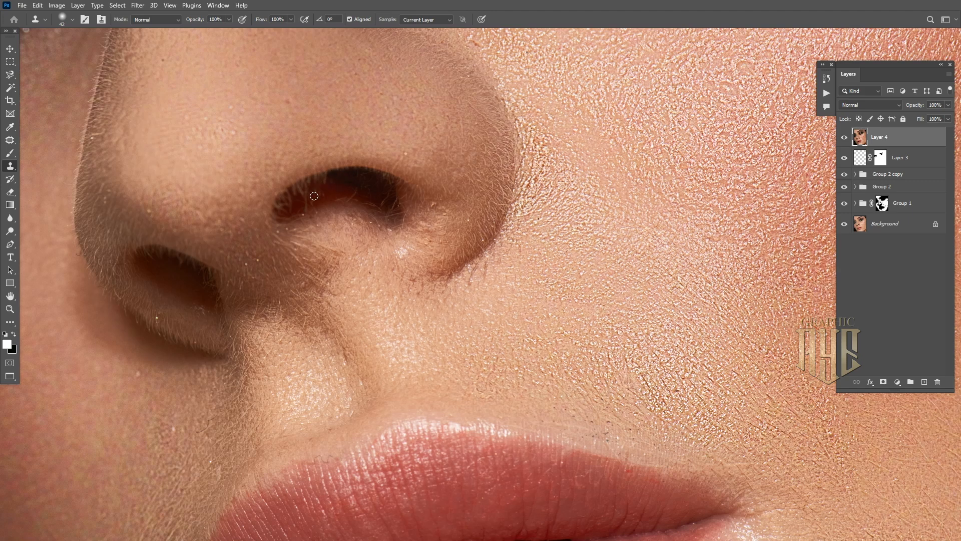
drag(312, 202, 308, 201)
drag(289, 194, 303, 186)
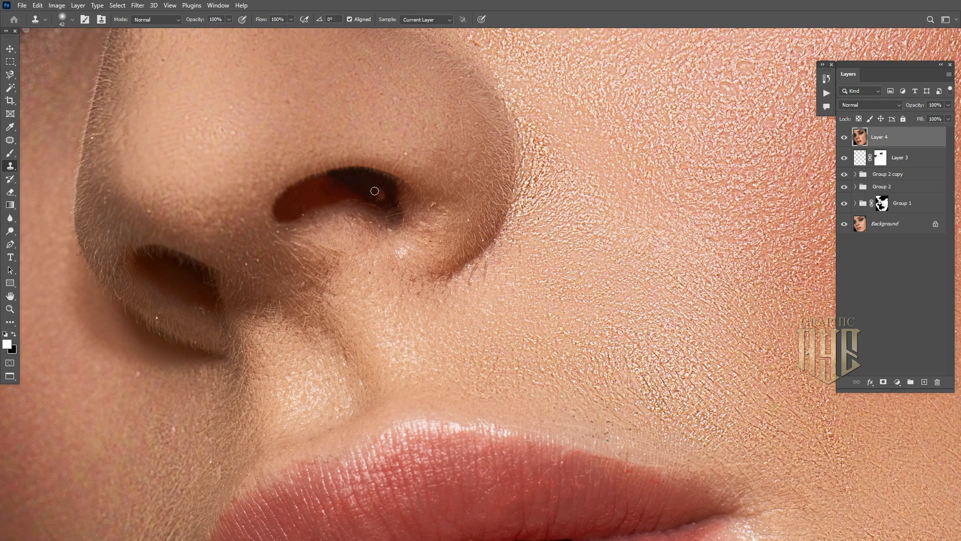
drag(379, 199, 384, 203)
drag(213, 286, 214, 291)
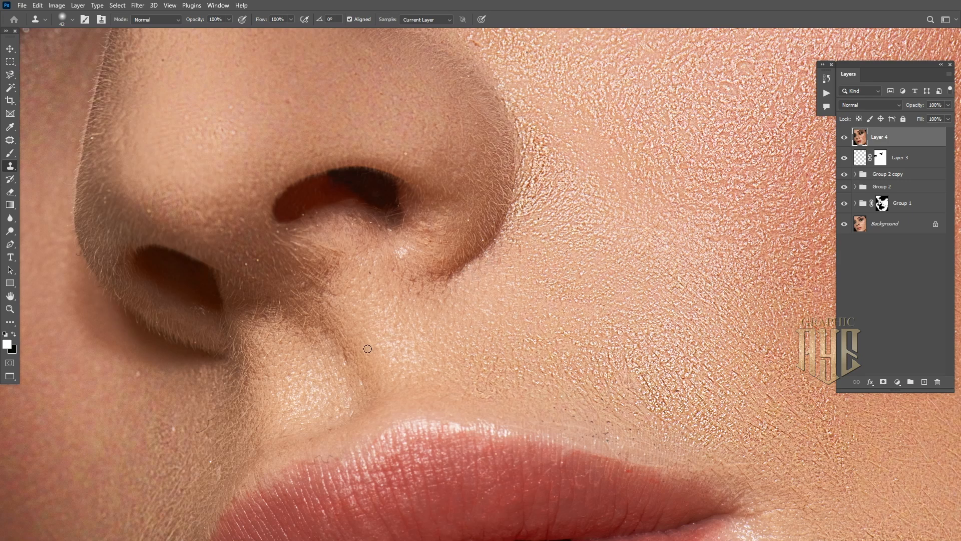
drag(134, 378, 143, 376)
Clone away a small blemish near the nose and fit the portrait on screen
alt+click(483, 49)
drag(476, 43, 473, 39)
key(ctrl+0)
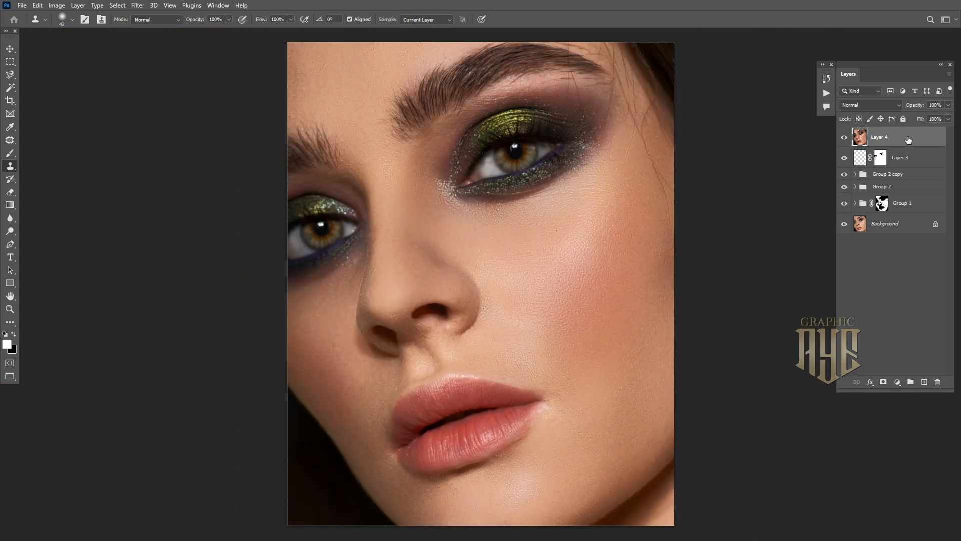
On a new empty Layer 5, paint white highlights across the cheek and up the nose bridge
click(924, 383)
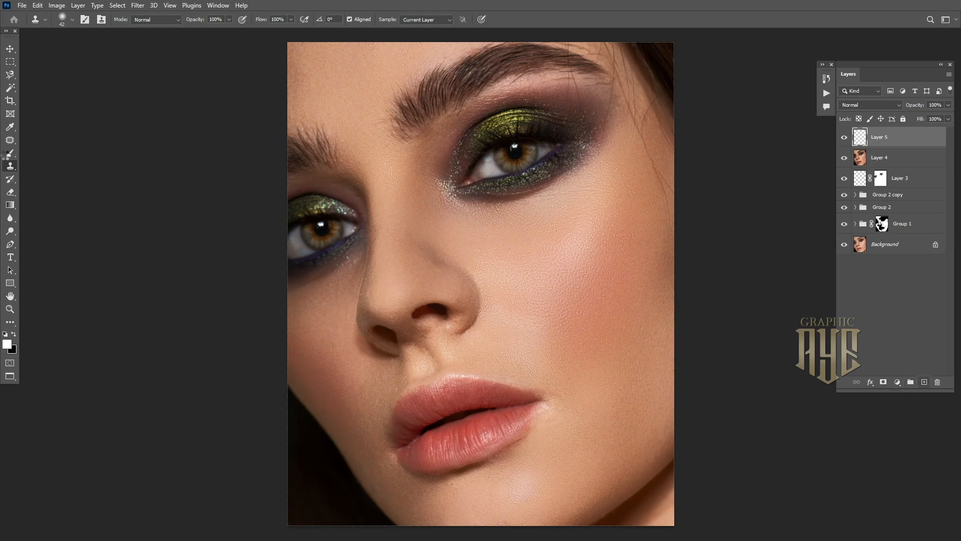
click(8, 156)
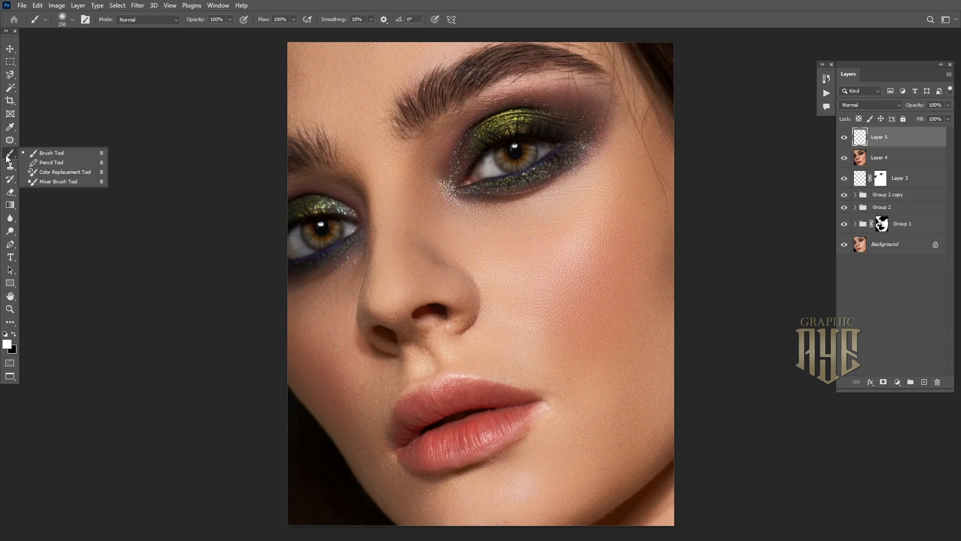
click(6, 156)
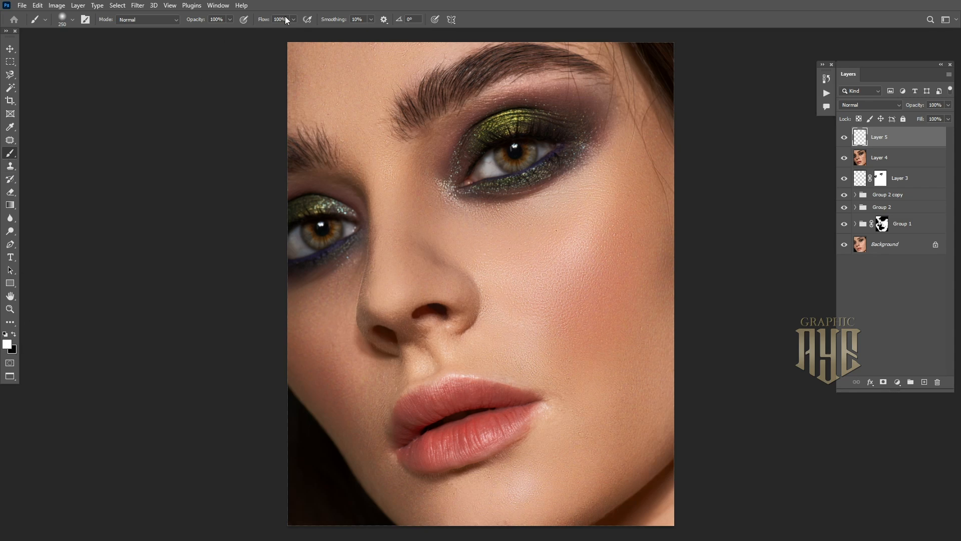
key(])
key(])
key(])
key(])
key(])
key(])
key(])
mouse_move(516, 266)
mouse_down()
mouse_move(576, 238)
mouse_move(620, 170)
mouse_up()
key([)
key([)
key([)
key([)
key([)
key([)
click(382, 293)
drag(383, 273, 383, 146)
Paint smaller white highlights on the nostril rim, the upper lip, and its edge
key([)
key([)
drag(461, 303, 412, 304)
key(])
key(])
mouse_move(437, 345)
mouse_down()
mouse_move(443, 364)
mouse_move(406, 368)
mouse_up()
key([)
key([)
key([)
mouse_move(501, 386)
mouse_down()
mouse_move(419, 392)
mouse_move(401, 419)
mouse_up()
Paint white highlights on the lower lip, along the jawline, and on the upper forehead
key(])
key(])
key(])
click(507, 429)
drag(488, 442, 431, 456)
key(])
key(])
key(])
key(])
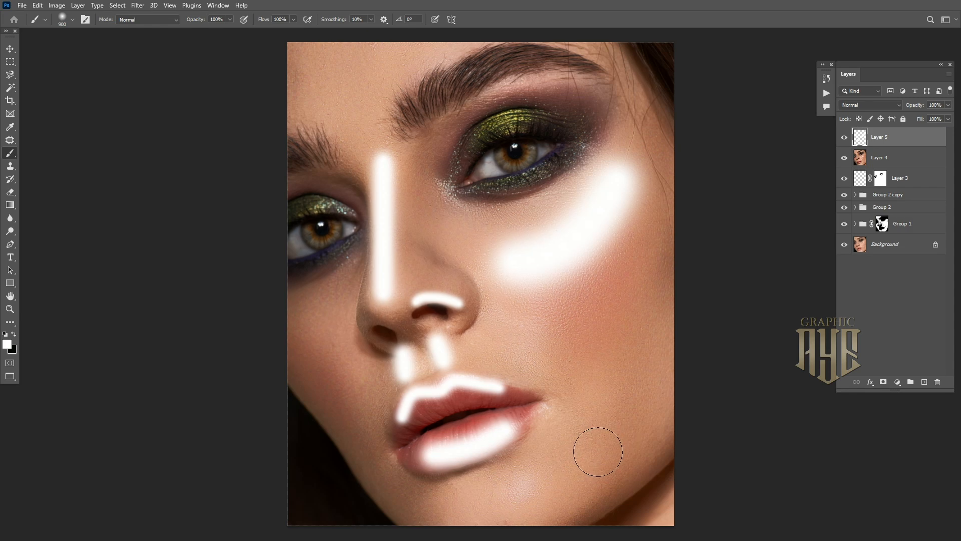
drag(598, 452, 488, 516)
key(])
key(])
key(])
mouse_move(350, 64)
mouse_down()
mouse_move(290, 59)
mouse_move(316, 53)
mouse_move(289, 44)
mouse_up()
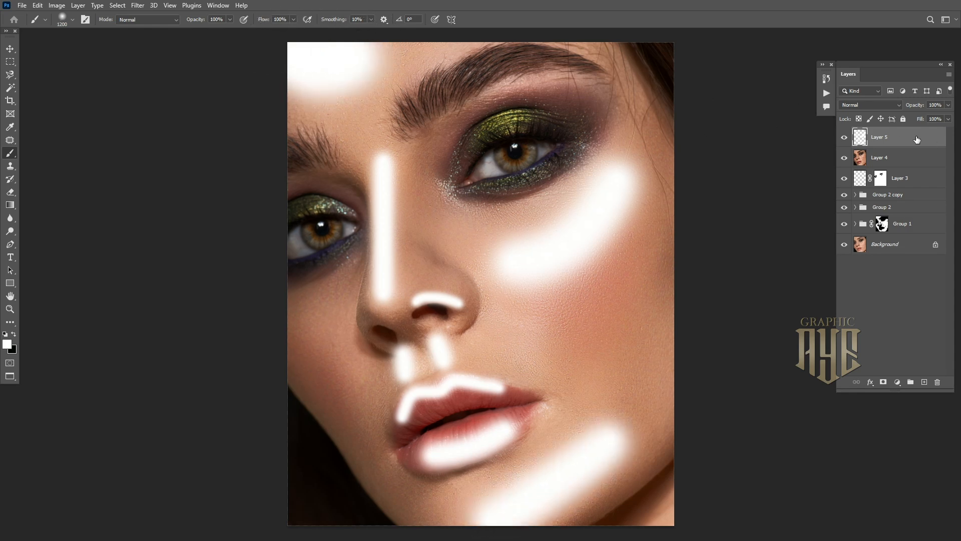
Fade Layer 5's highlights into the skin by splitting the Underlying Layer black slider in Blending Options
click(876, 383)
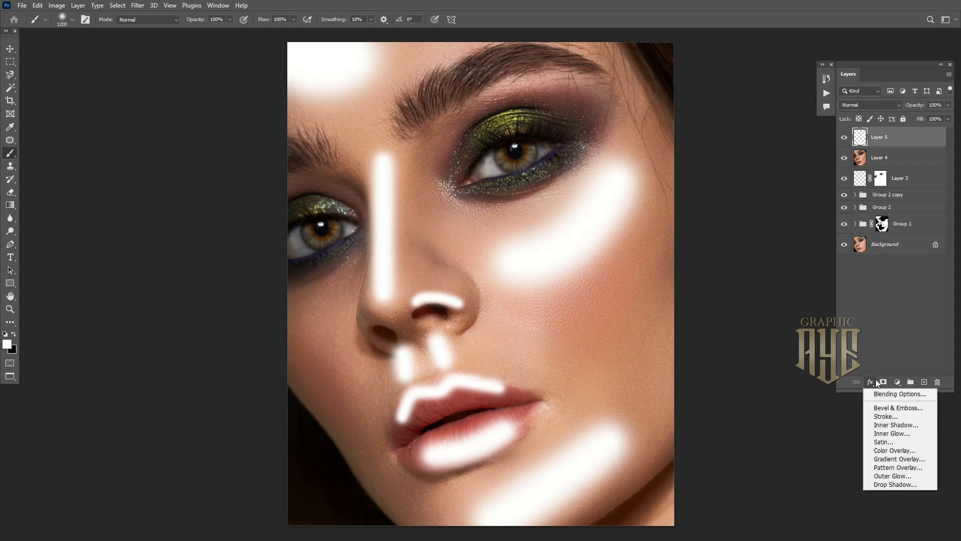
click(884, 396)
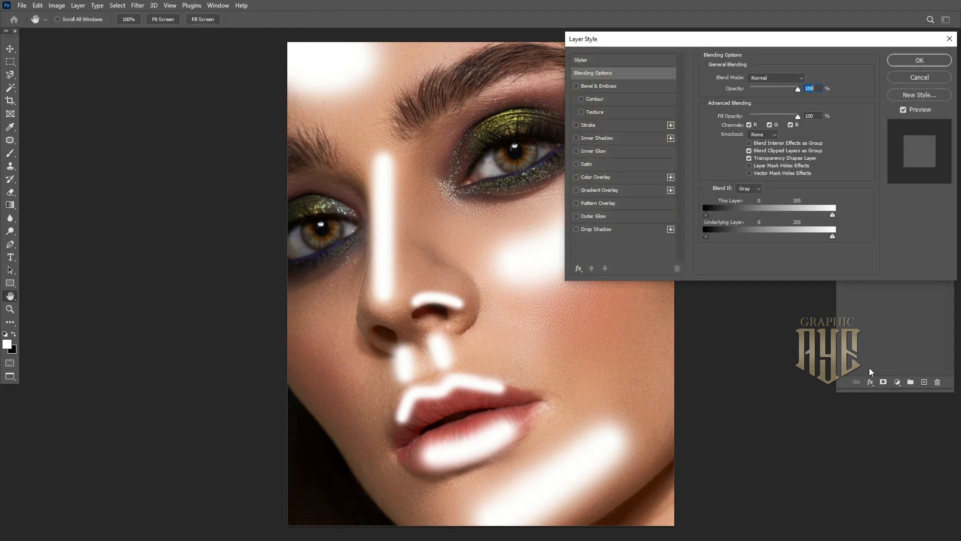
drag(661, 40, 721, 43)
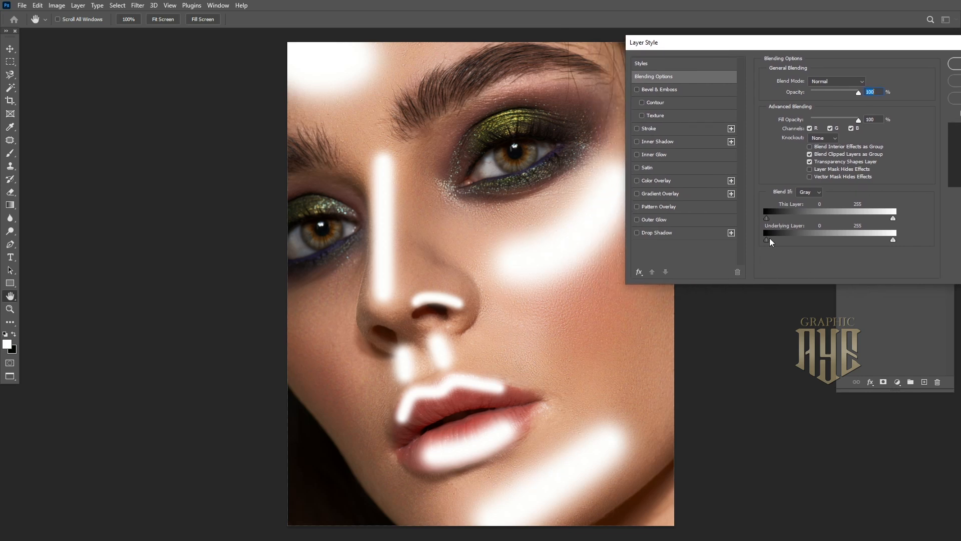
drag(770, 244, 894, 242)
drag(766, 244, 841, 246)
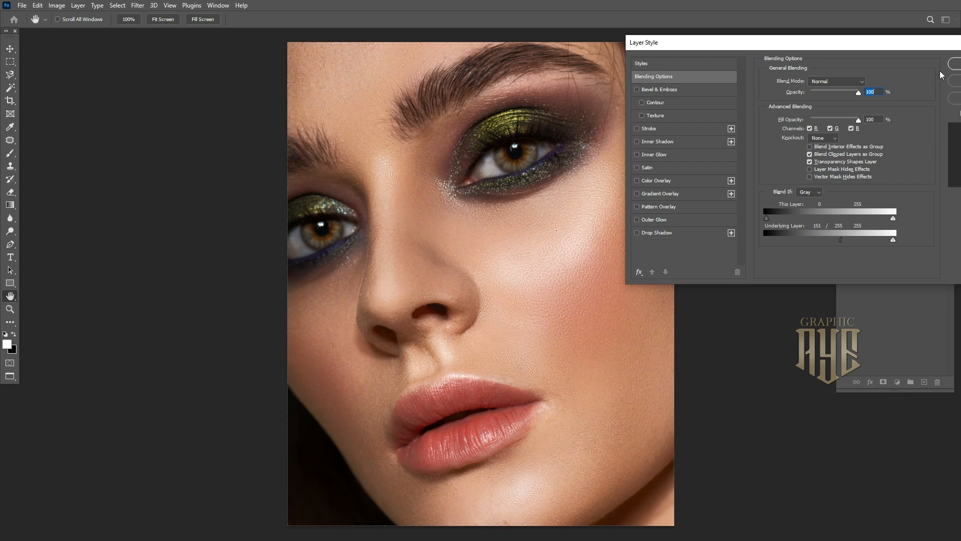
click(954, 64)
drag(639, 208, 615, 197)
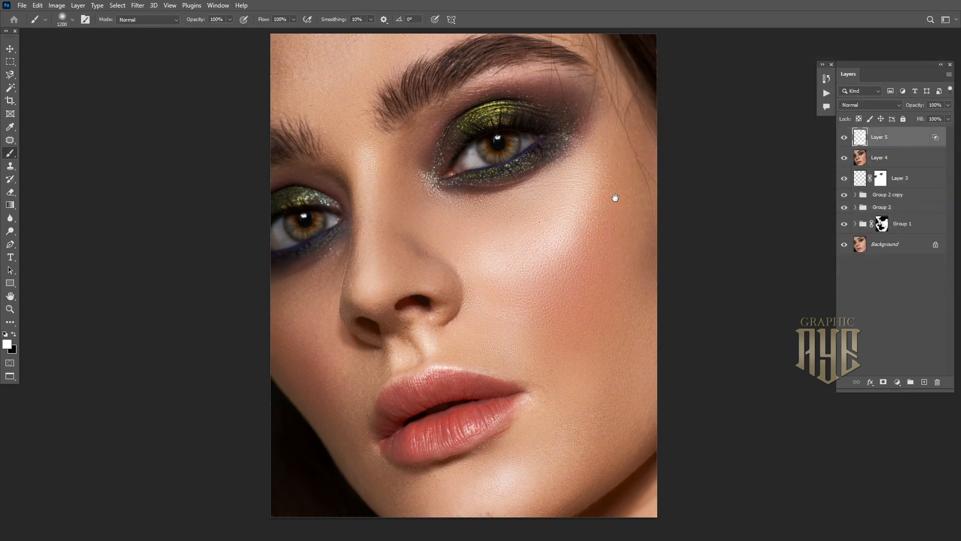
key(ctrl+minus)
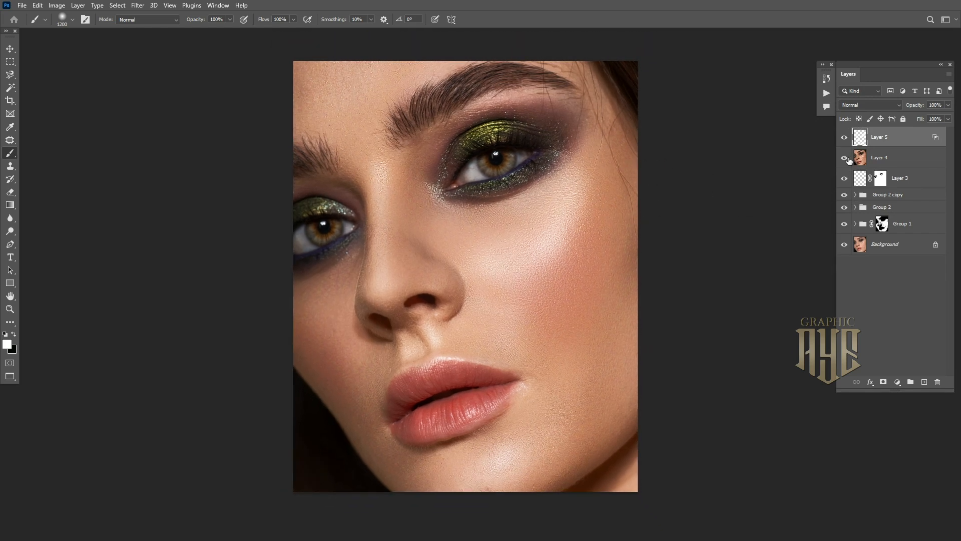
click(844, 137)
click(845, 138)
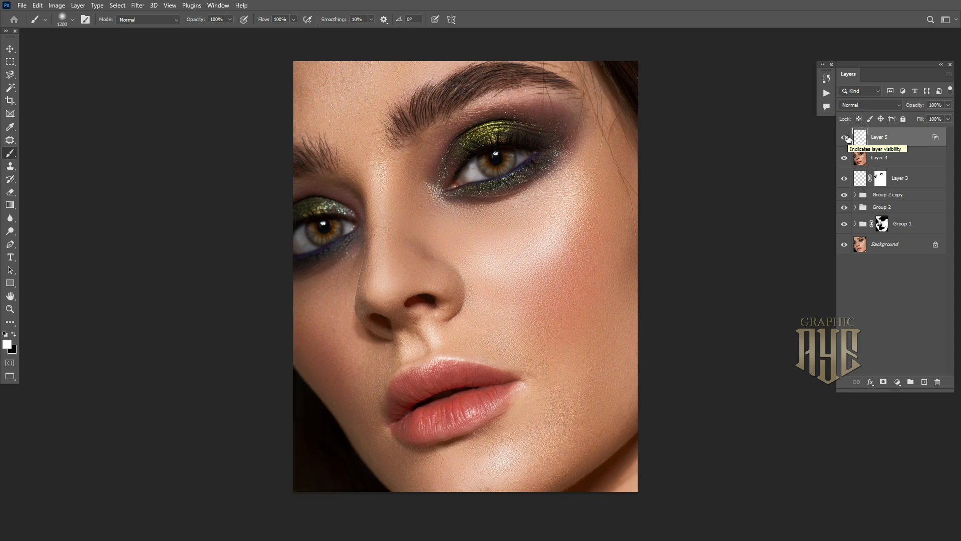
Add a mask to Layer 5 and paint black at low opacity to tone down the cheek highlights
click(884, 382)
key(x)
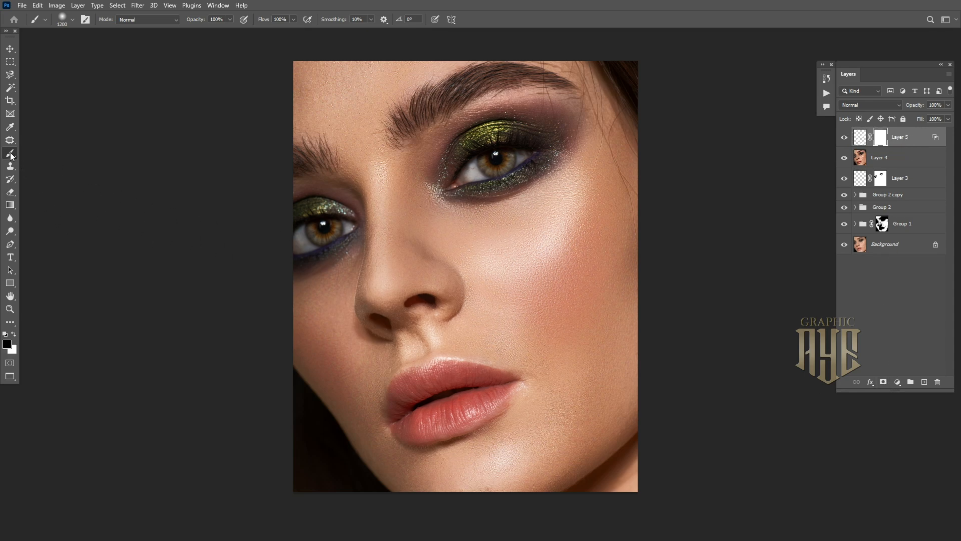
click(230, 20)
drag(294, 20, 278, 35)
mouse_move(563, 217)
mouse_down()
mouse_move(572, 193)
mouse_move(493, 283)
mouse_move(585, 166)
mouse_move(514, 324)
mouse_move(576, 216)
mouse_move(492, 505)
mouse_move(475, 491)
mouse_move(598, 391)
mouse_move(453, 479)
mouse_up()
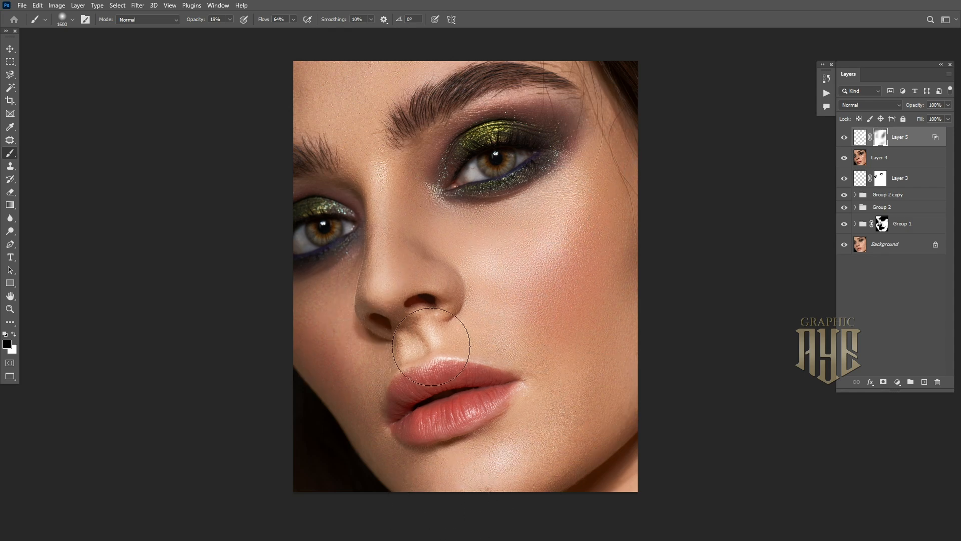
click(844, 139)
Set Layer 5's opacity to 83%, then stamp all visible layers into a new layer
click(949, 105)
click(845, 137)
click(847, 137)
scroll(572, 245, up, 1)
drag(572, 245, 584, 242)
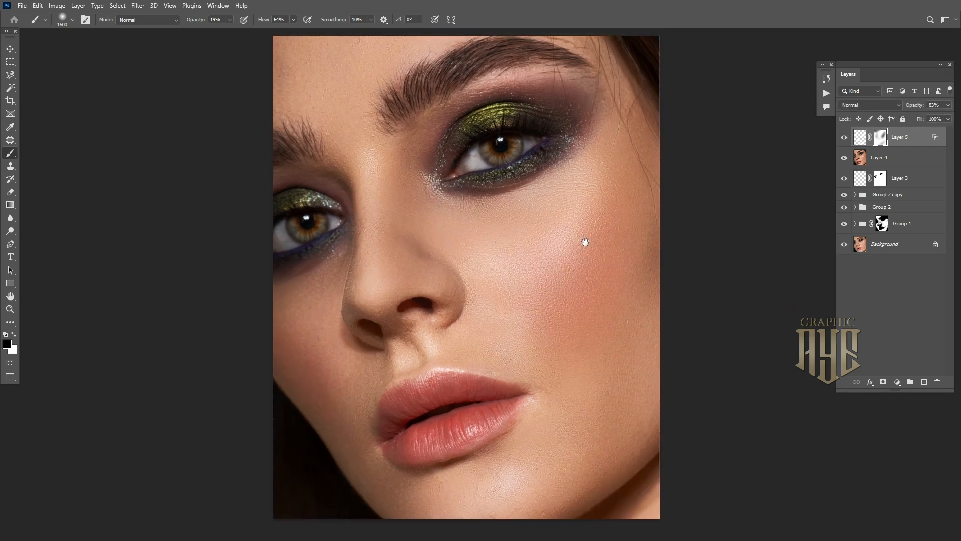
key(ctrl+shift+alt+e)
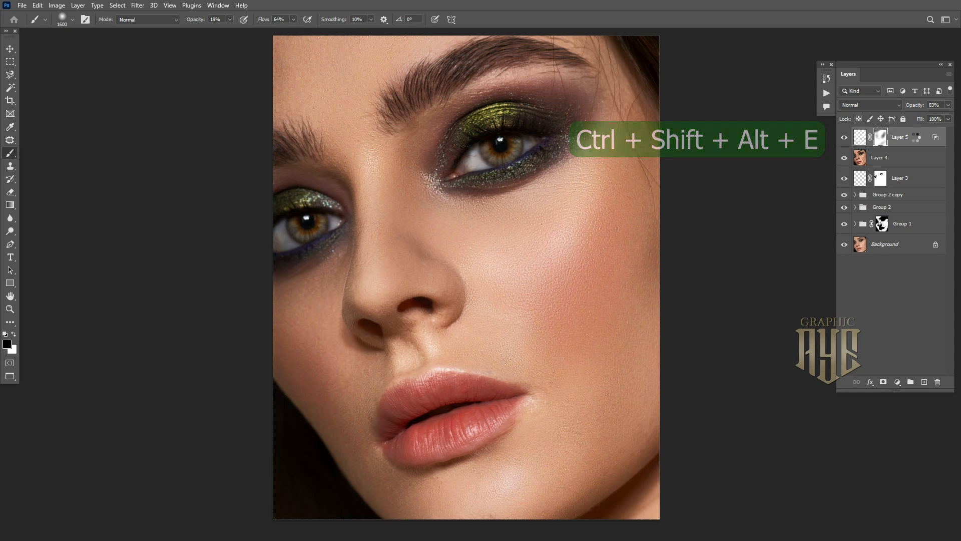
Apply a High Pass filter with a reduced radius to the merged Layer 6
key(x)
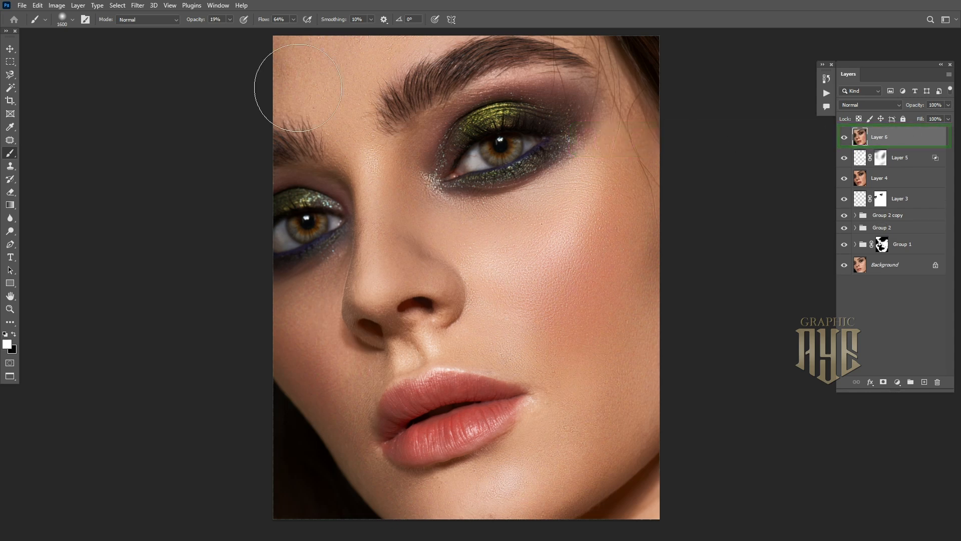
click(138, 5)
mouse_move(205, 219)
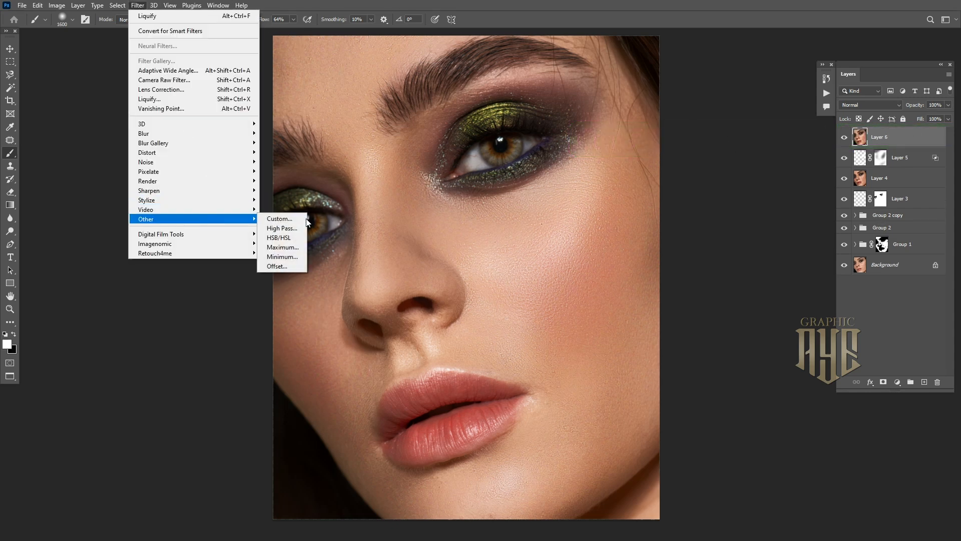
click(279, 228)
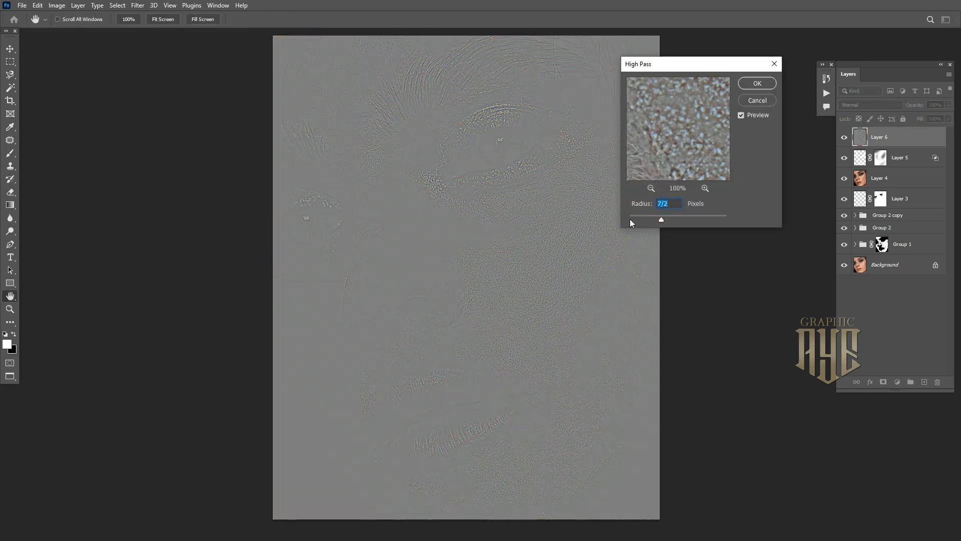
drag(639, 216, 653, 217)
click(749, 83)
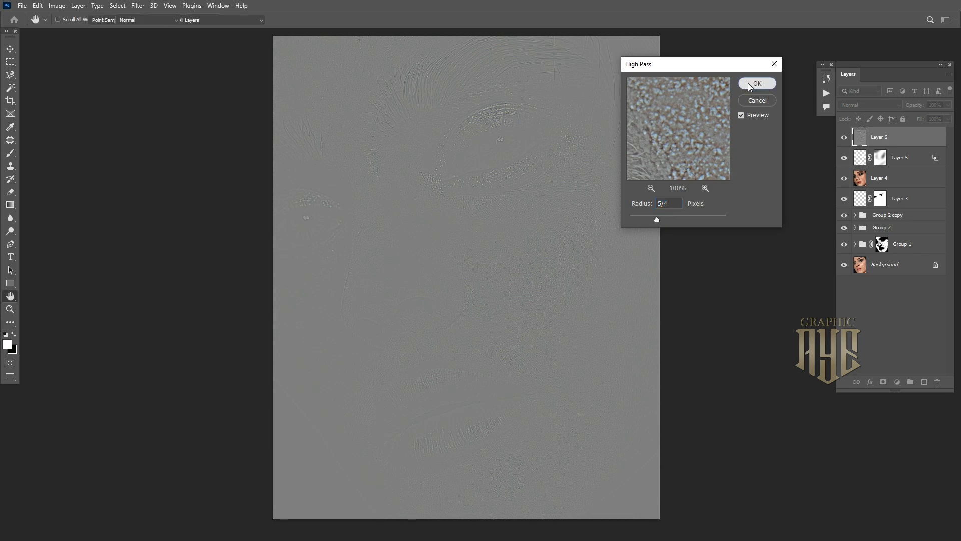
Set Layer 6 to Overlay and add a layer mask
click(882, 104)
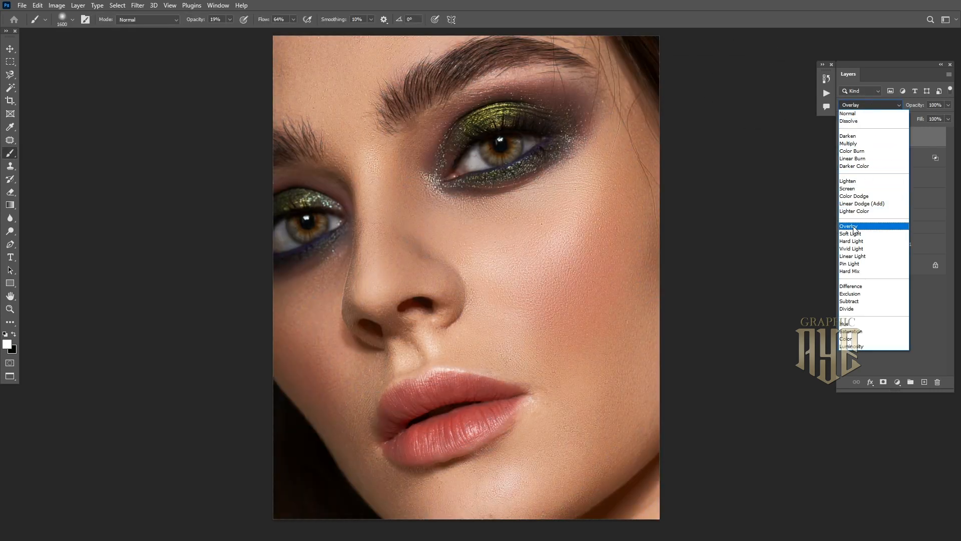
click(854, 229)
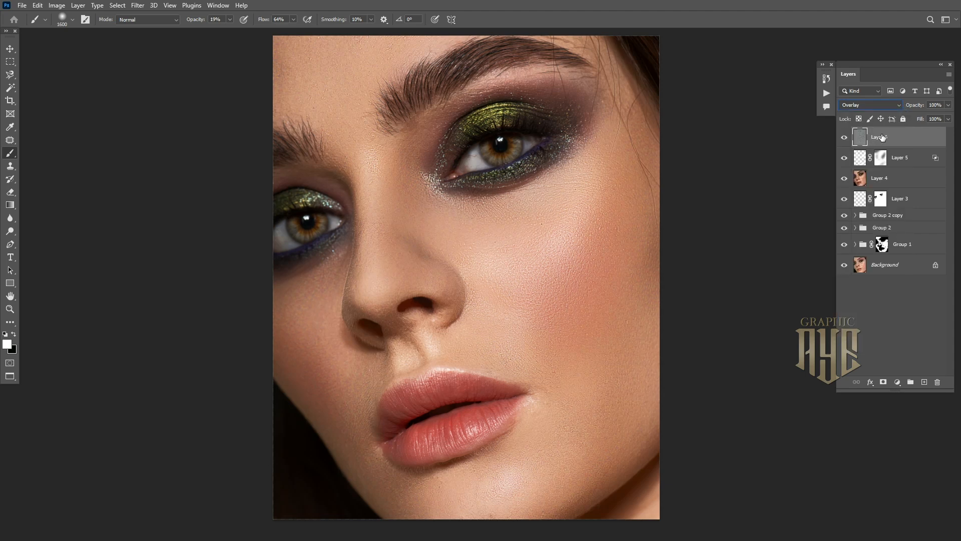
click(885, 382)
Paint at 100% brush opacity over both eyes to reveal sharpening, then select the retouching layers down to Group 1
click(230, 19)
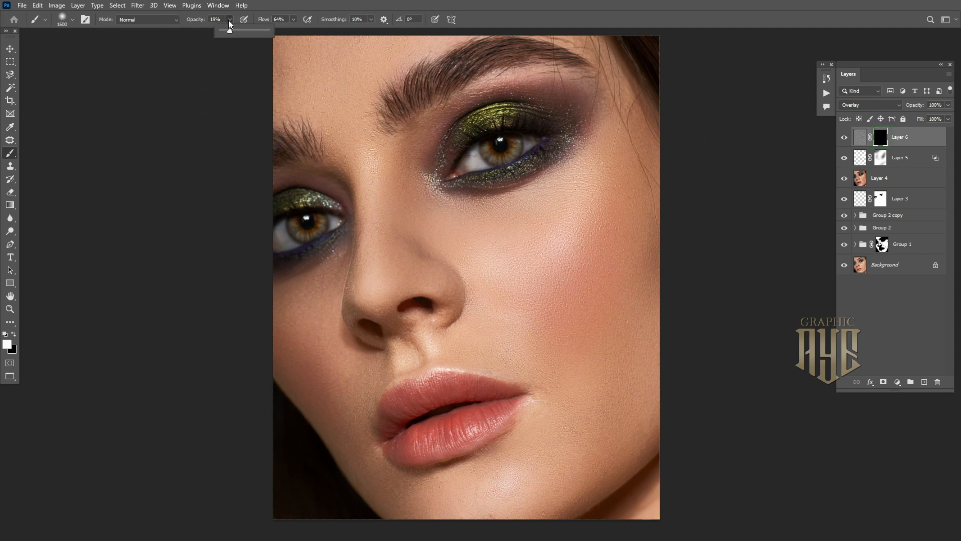
drag(257, 38, 271, 38)
key(bracketleft)
key(bracketleft)
key(bracketleft)
key(bracketleft)
key(bracketleft)
key(bracketleft)
key(bracketleft)
key(bracketleft)
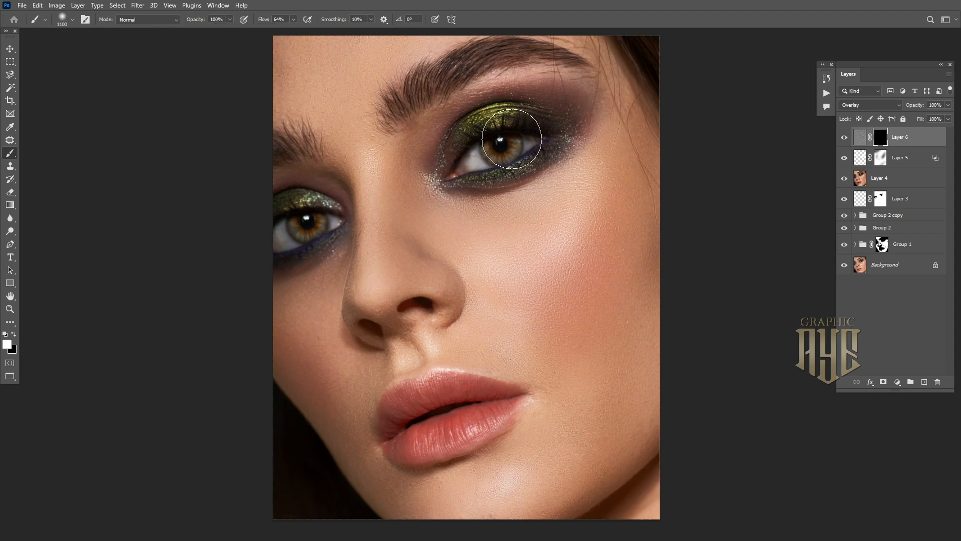
key(bracketleft)
key(bracketleft)
key(bracketleft)
key(bracketleft)
drag(519, 135, 473, 161)
drag(326, 223, 322, 217)
shift+click(929, 247)
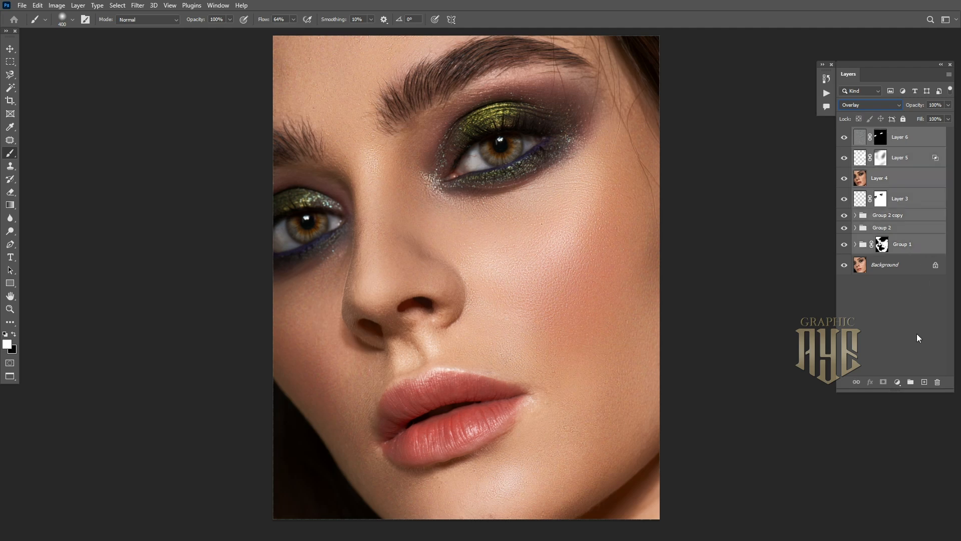
Group the selected retouching layers into Group 3 and toggle it off and on to compare
click(910, 383)
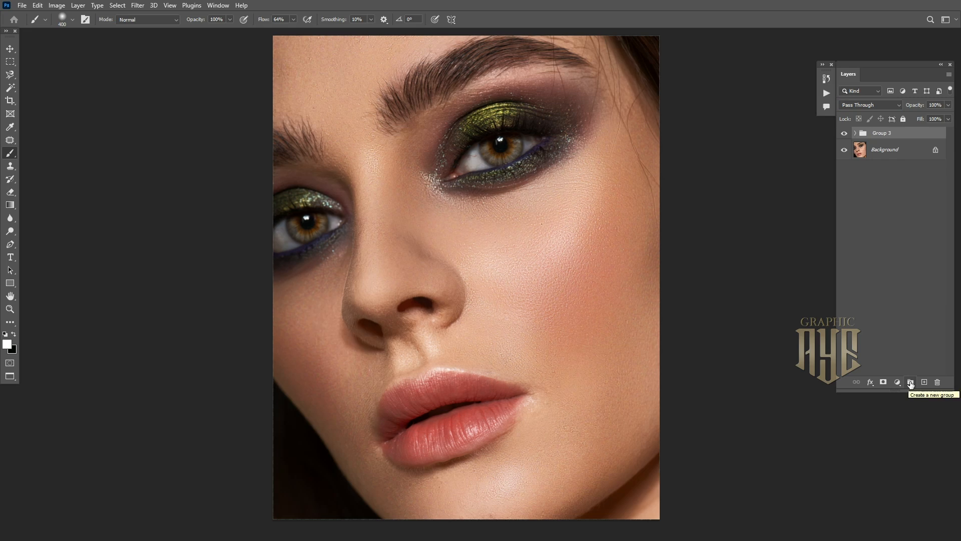
click(844, 133)
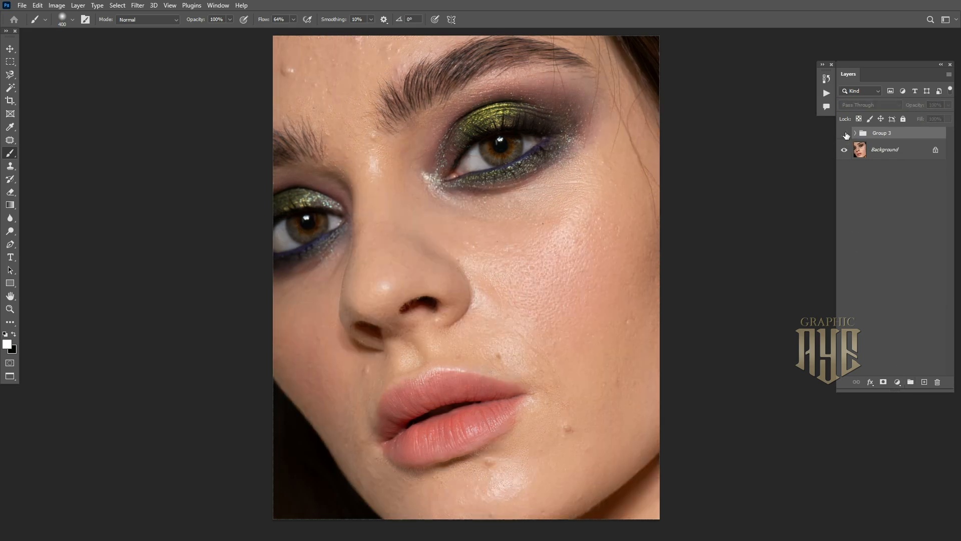
click(845, 134)
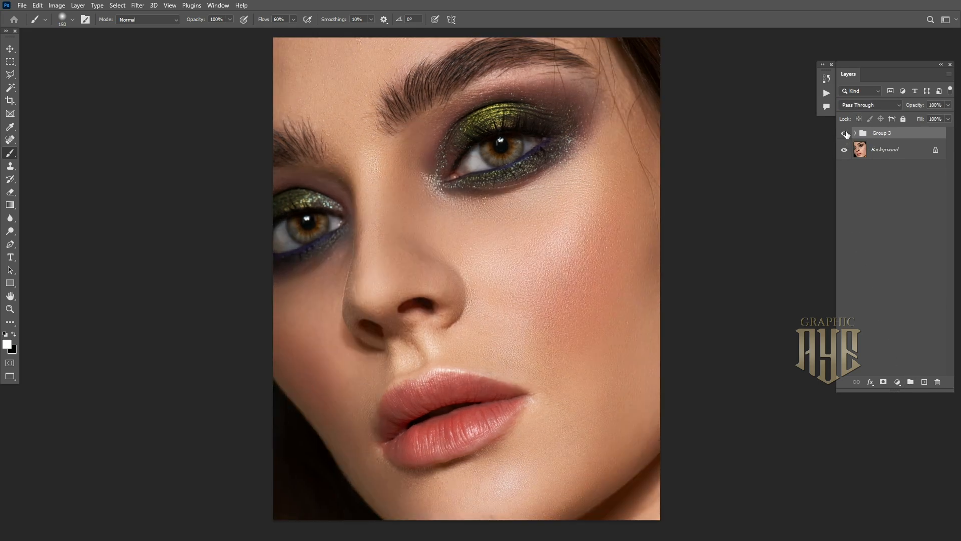